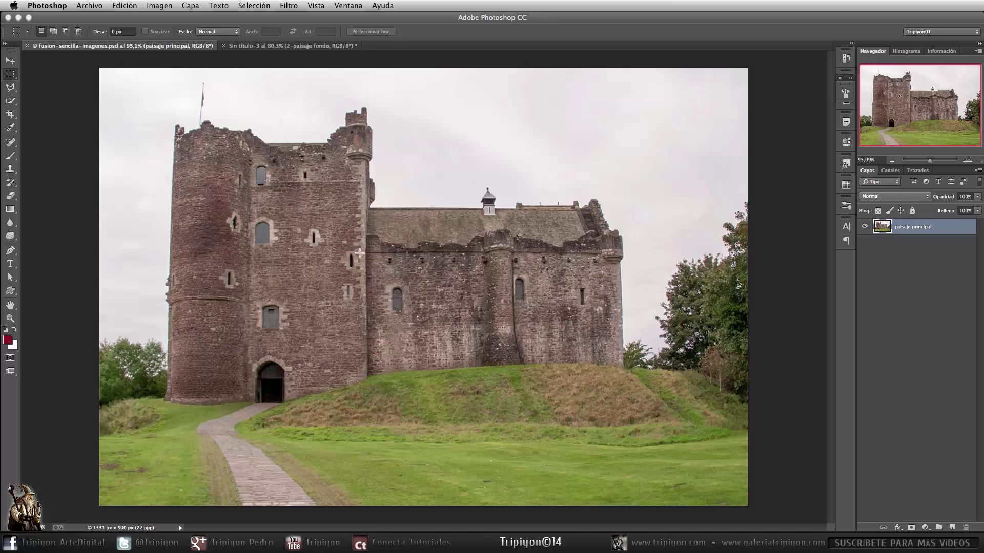
# Step: Bring the Sin título-3 hay-field landscape document to the front
pyautogui.click(299, 45)
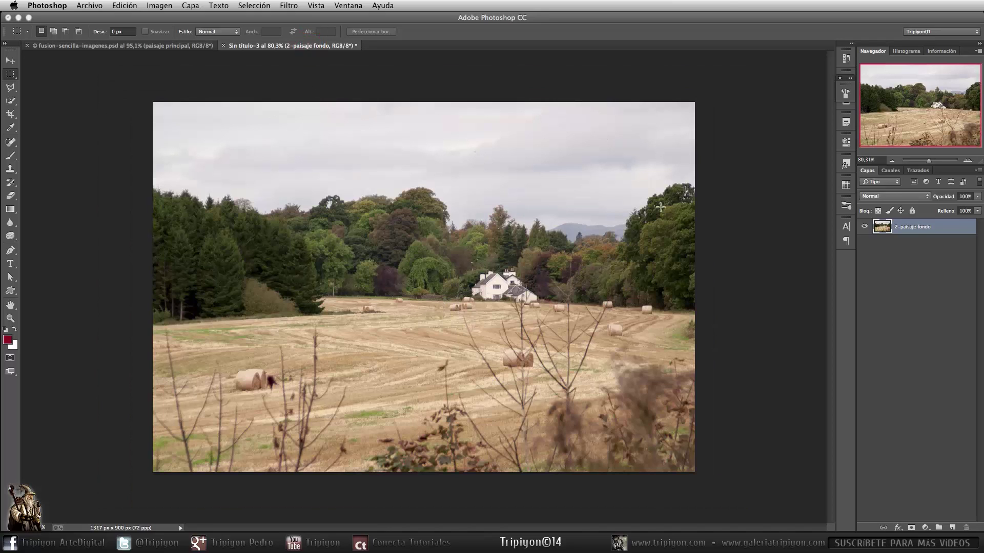
# Step: Duplicate layer 2-paisaje fondo as 'paisaje fondo' into fusion-sencilla-imagenes.psd and verify the copy
pyautogui.rightClick(916, 227)
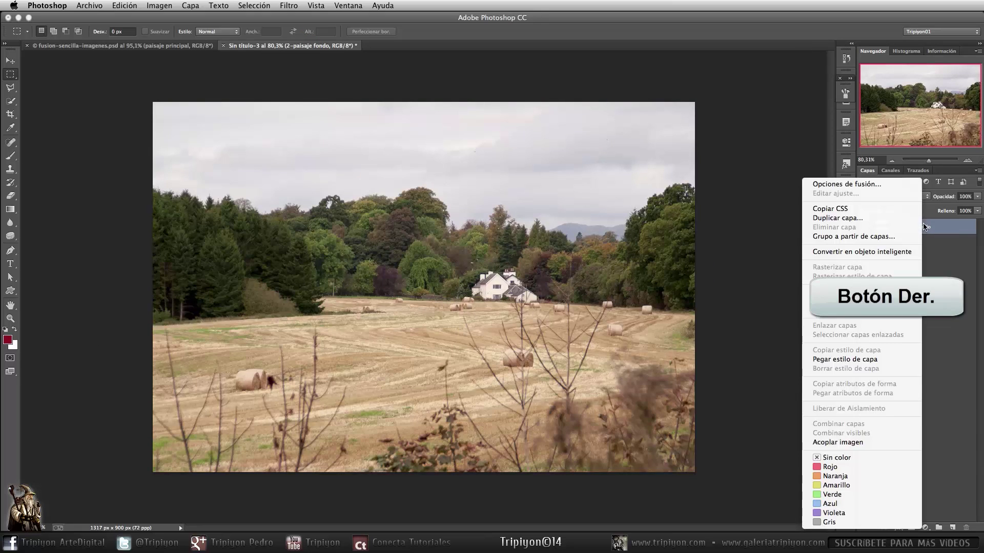
pyautogui.click(859, 218)
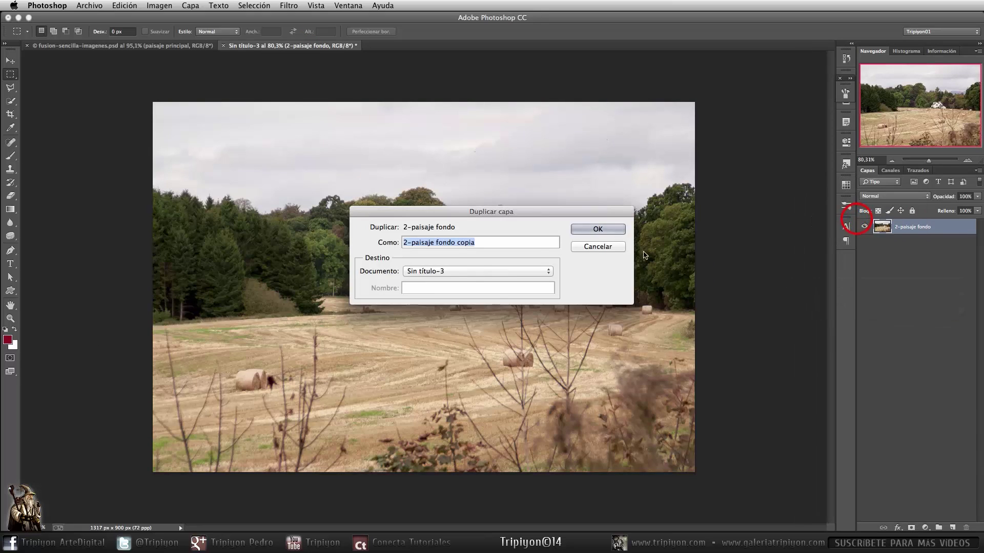
pyautogui.write('paisaje fondo')
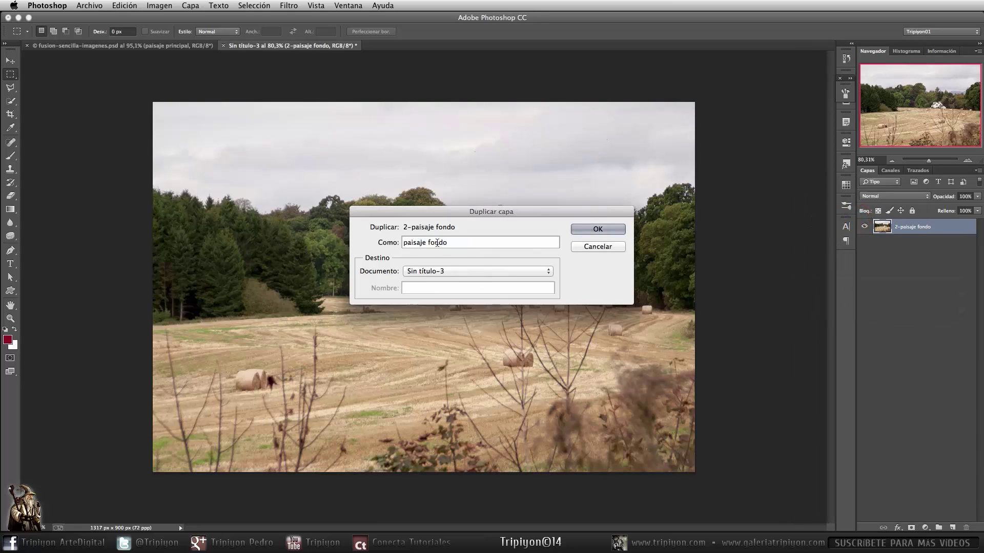
pyautogui.click(536, 271)
pyautogui.click(439, 290)
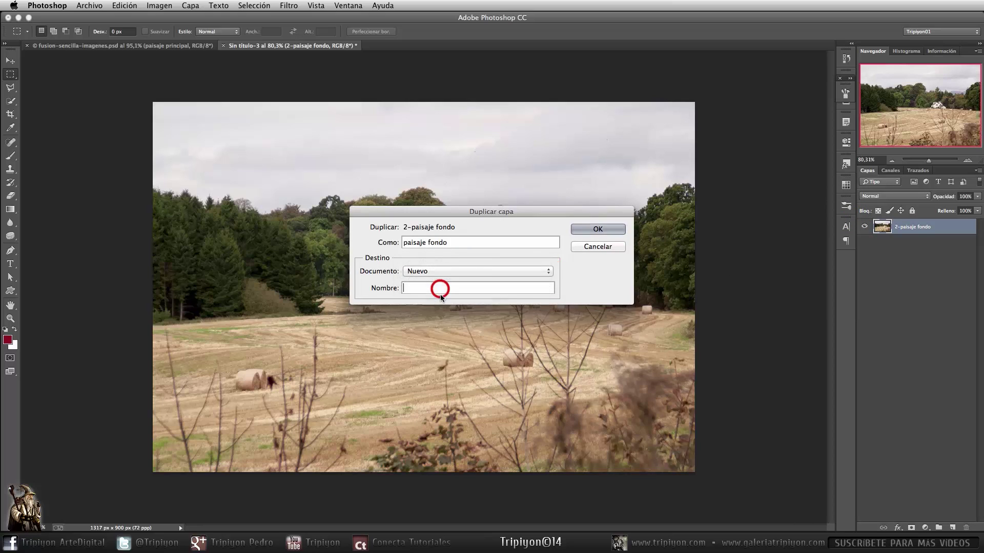
pyautogui.click(432, 271)
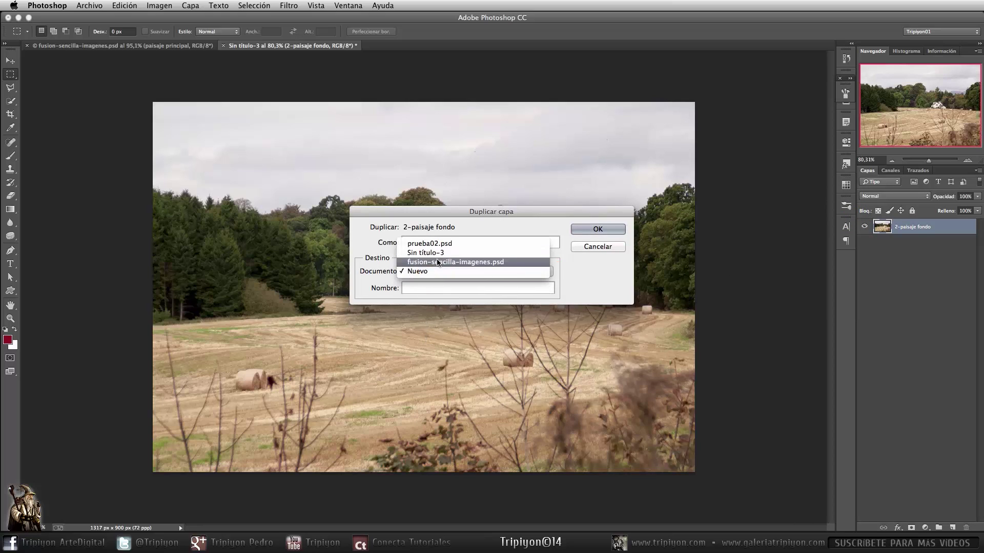
pyautogui.click(589, 229)
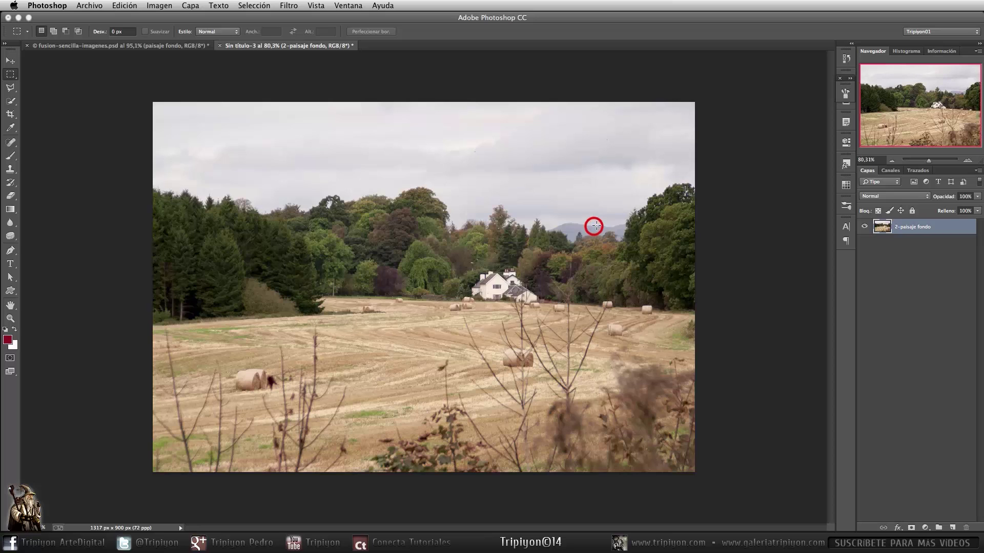
pyautogui.click(167, 46)
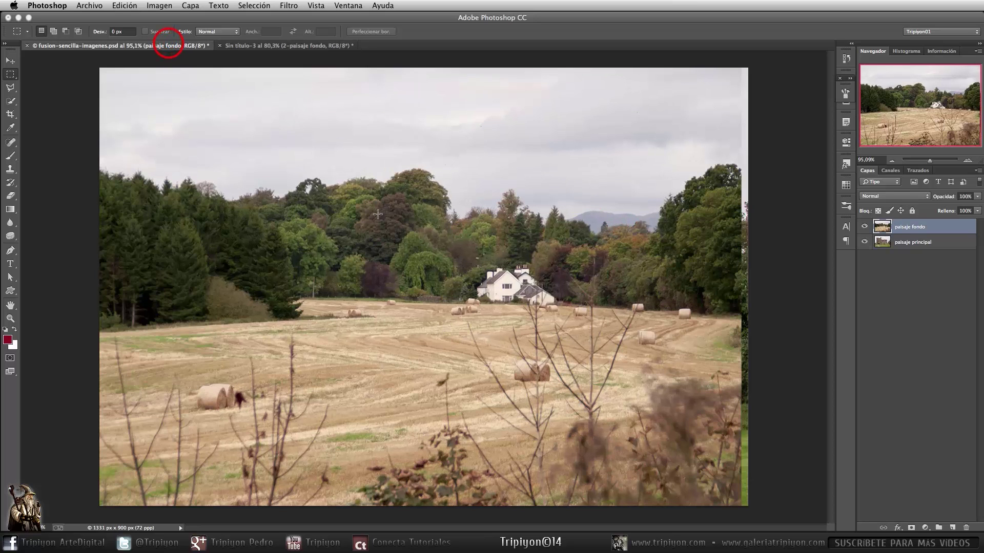
pyautogui.click(323, 45)
# Step: Close the untitled document unsaved, place paisaje fondo under paisaje principal, and mask the castle layer
pyautogui.hotkey('ctrl', 'w')
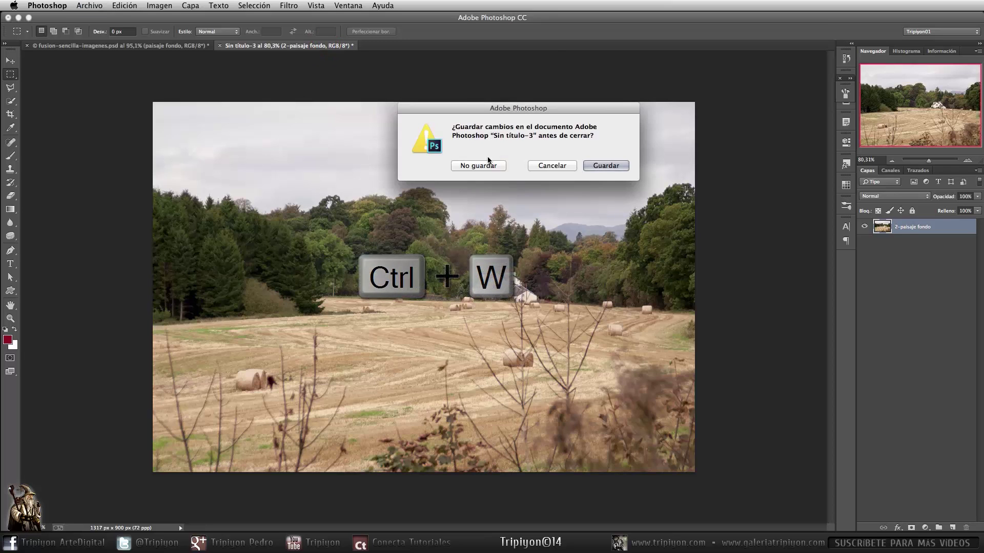
pyautogui.click(452, 165)
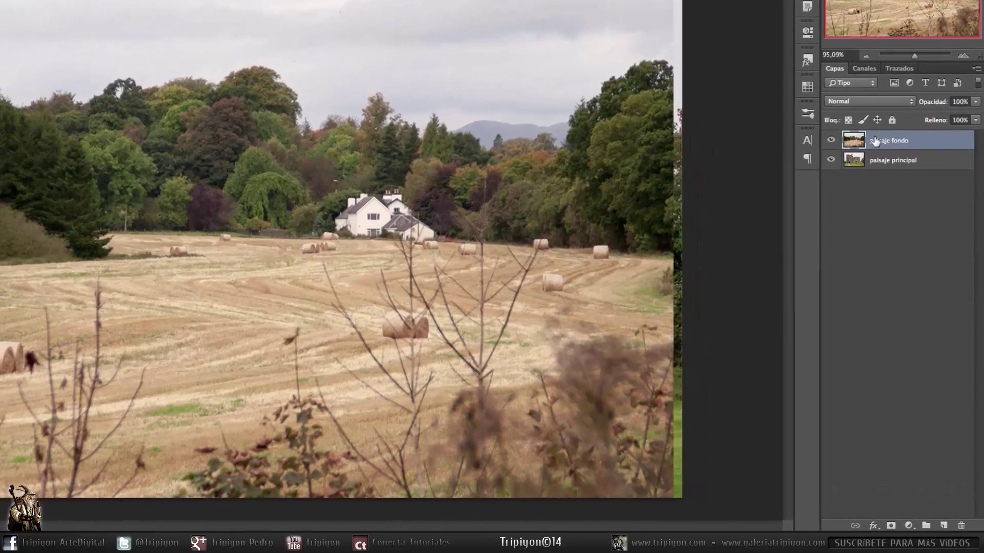
pyautogui.moveTo(895, 190); pyautogui.dragTo(888, 206)
pyautogui.moveTo(874, 158); pyautogui.dragTo(873, 163)
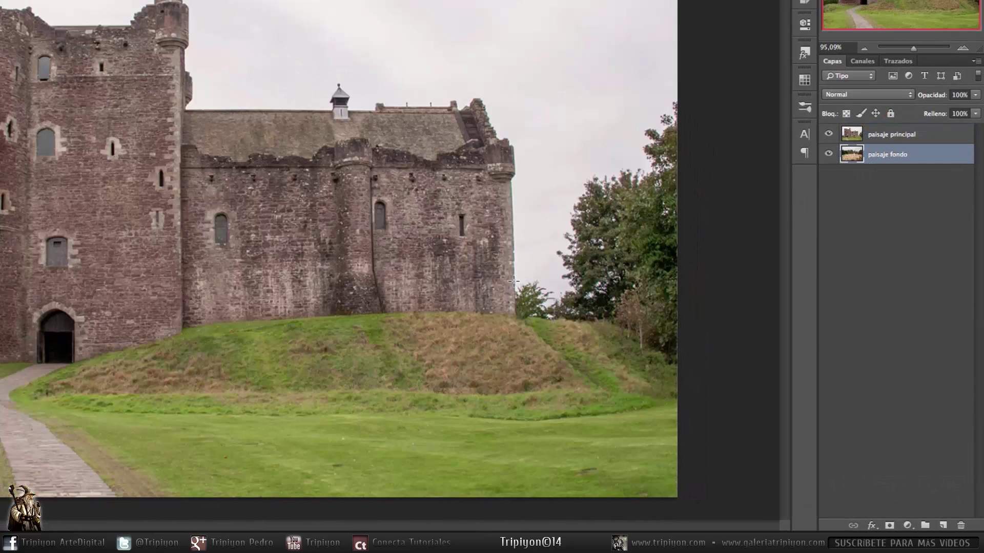
pyautogui.click(887, 132)
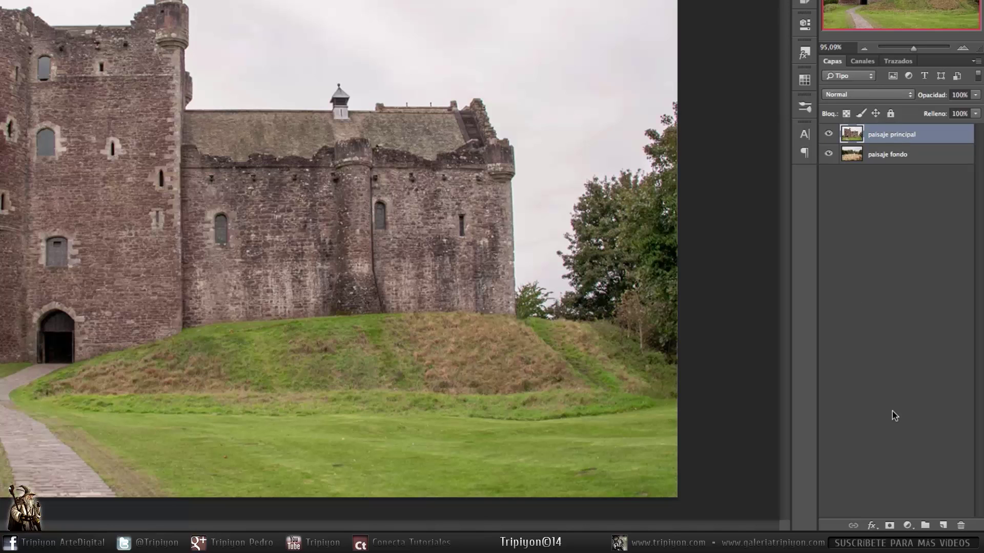
pyautogui.click(890, 526)
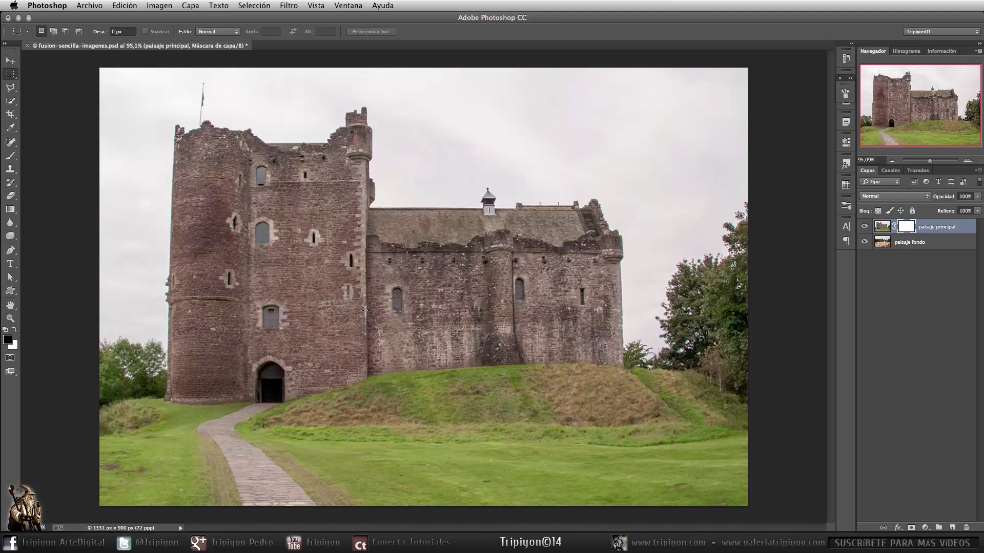
# Step: Paint black on the mask with a soft round brush at 100% to reveal the field over the castle base
pyautogui.press('b')
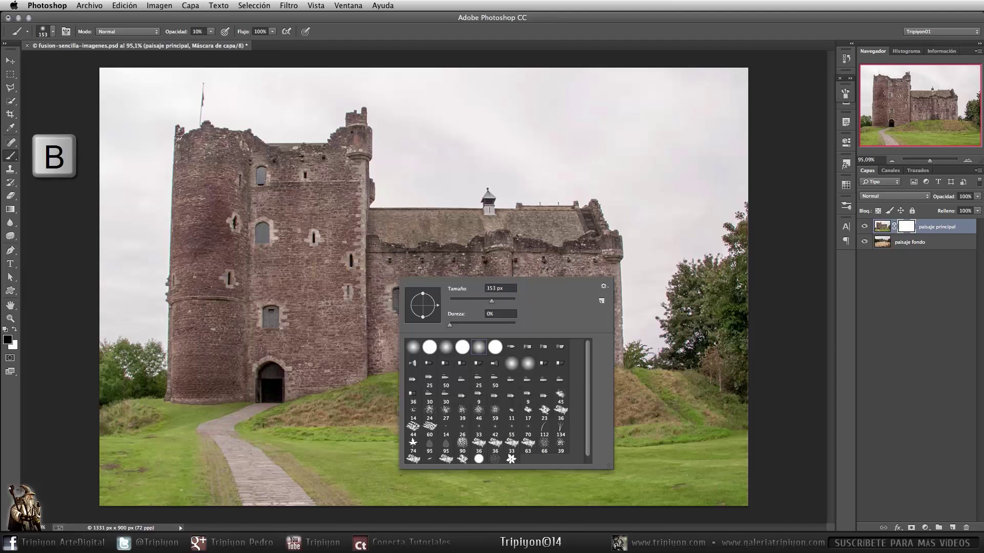
pyautogui.rightClick(396, 278)
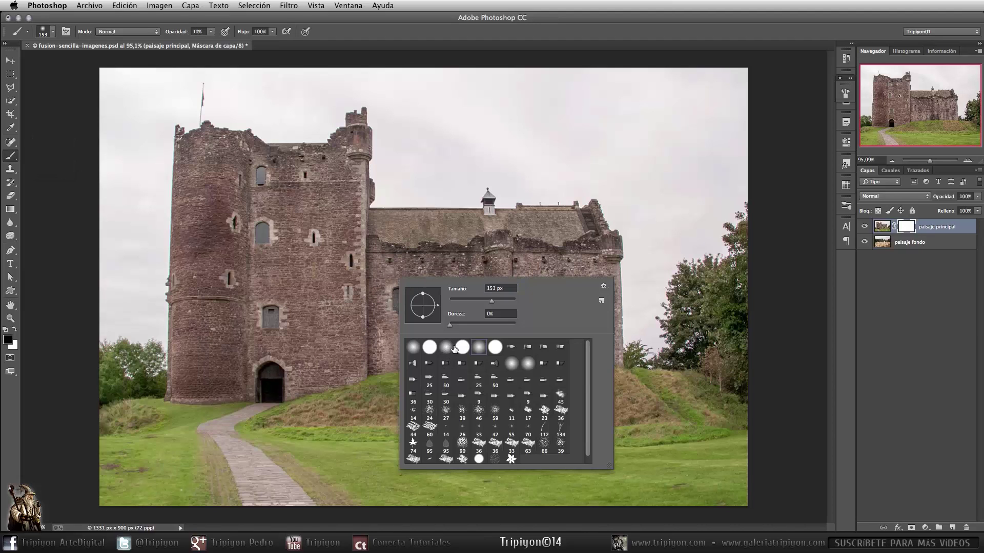
pyautogui.click(479, 348)
pyautogui.click(419, 71)
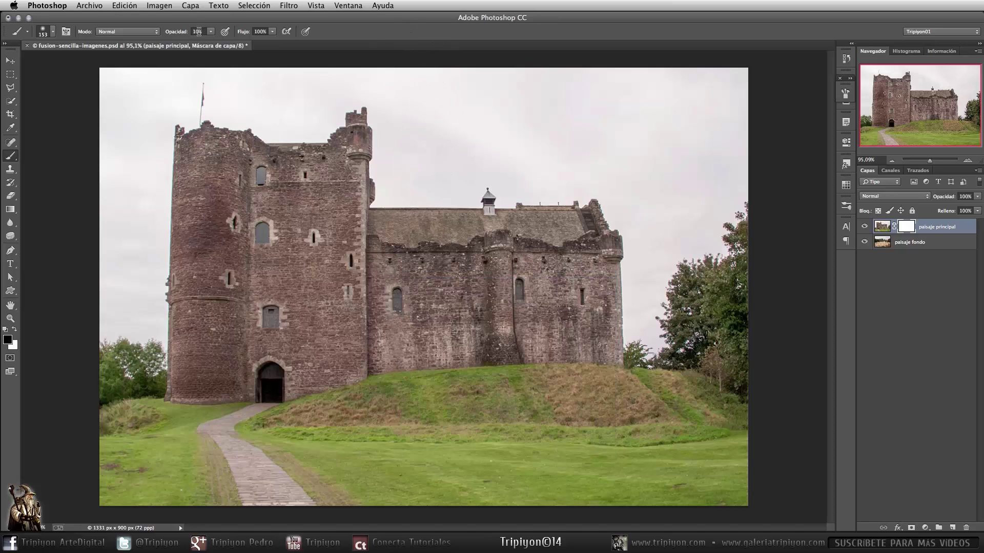
pyautogui.press('0')
pyautogui.moveTo(394, 339)
pyautogui.mouseDown()
pyautogui.moveTo(408, 346)
pyautogui.moveTo(405, 336)
pyautogui.moveTo(230, 331)
pyautogui.moveTo(468, 418)
pyautogui.moveTo(543, 378)
pyautogui.moveTo(533, 435)
pyautogui.mouseUp()
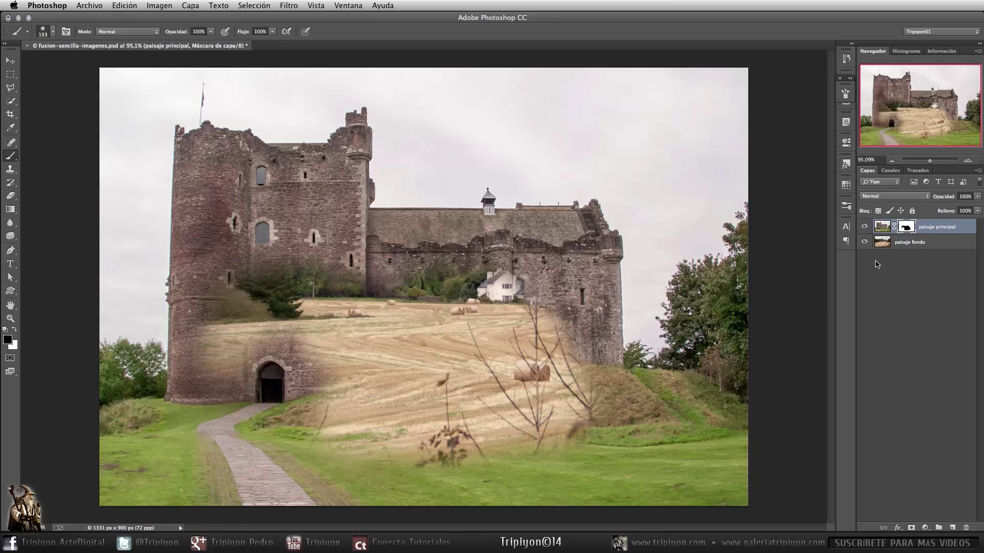
# Step: Shift paisaje fondo down-left so its trees and white farmhouse sit along the castle base
pyautogui.click(911, 242)
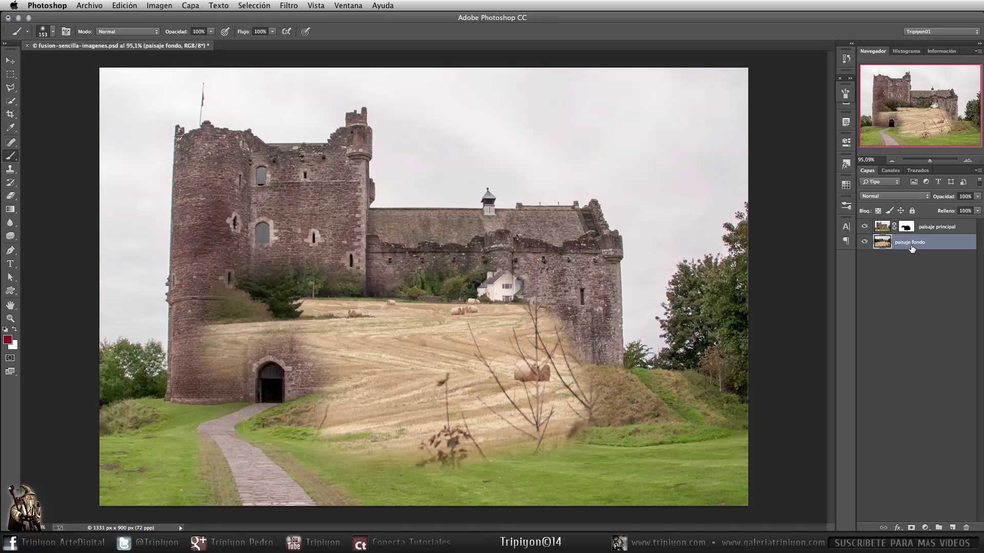
pyautogui.press('ctrl')
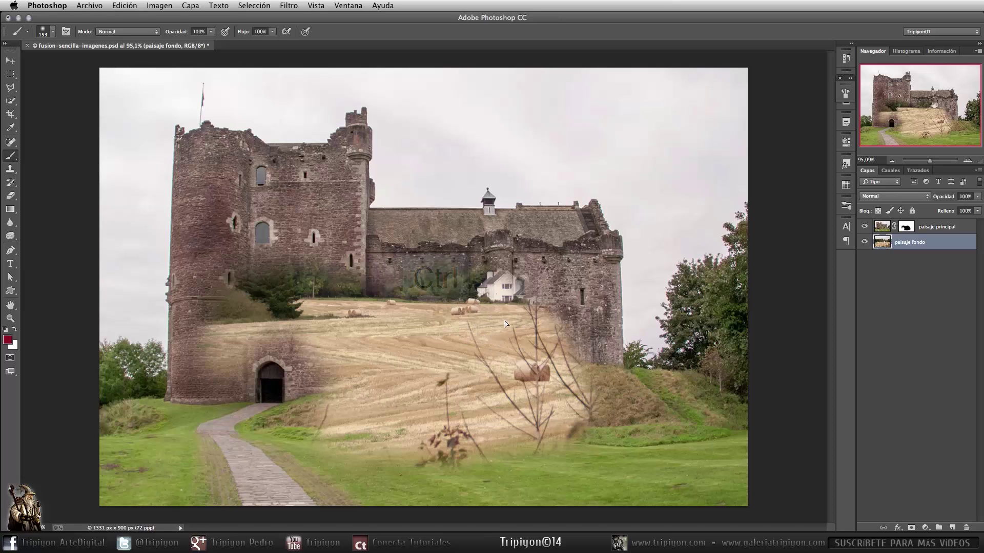
pyautogui.moveTo(507, 322); pyautogui.dragTo(499, 382)
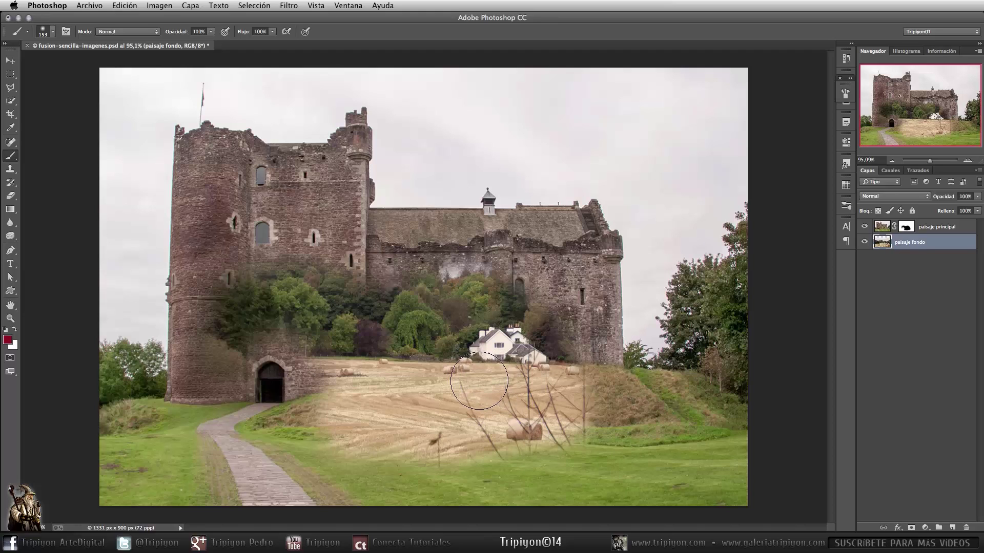
# Step: Paint the castle mask to reveal the darker trees behind the house and at the left tower base
pyautogui.click(906, 226)
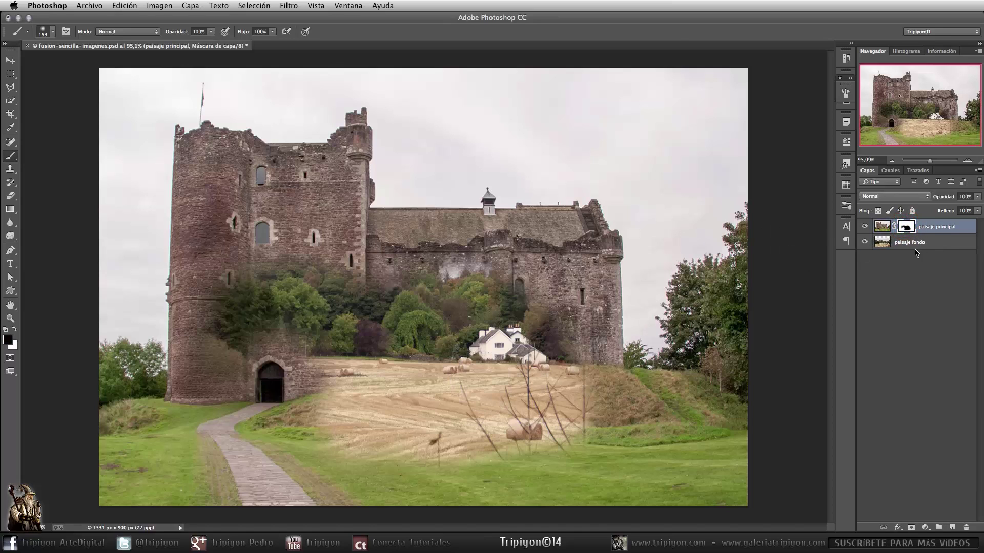
pyautogui.click(533, 371)
pyautogui.moveTo(533, 371)
pyautogui.mouseDown()
pyautogui.moveTo(562, 348)
pyautogui.moveTo(403, 288)
pyautogui.moveTo(269, 288)
pyautogui.moveTo(426, 272)
pyautogui.moveTo(420, 307)
pyautogui.mouseUp()
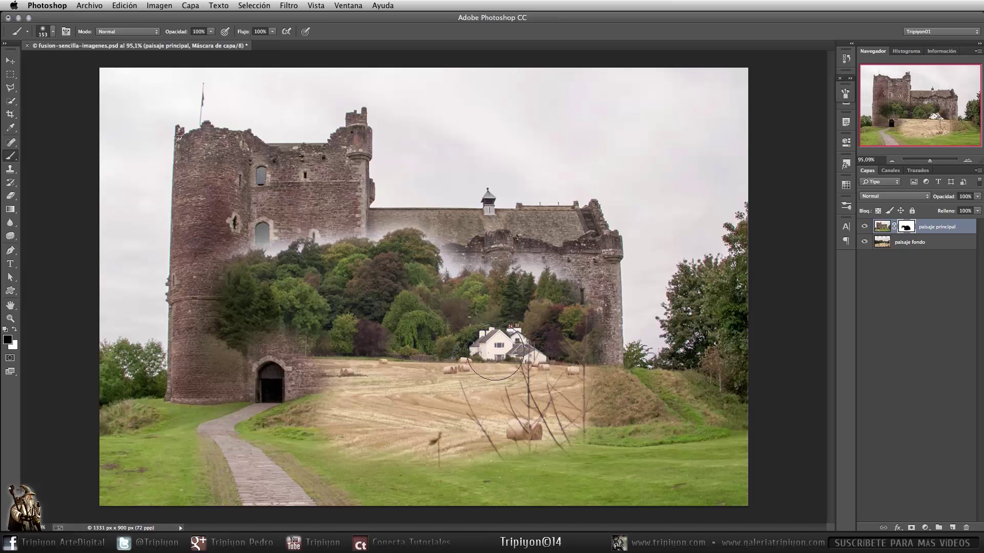
pyautogui.moveTo(242, 285)
pyautogui.mouseDown()
pyautogui.moveTo(220, 348)
pyautogui.moveTo(219, 330)
pyautogui.moveTo(230, 329)
pyautogui.mouseUp()
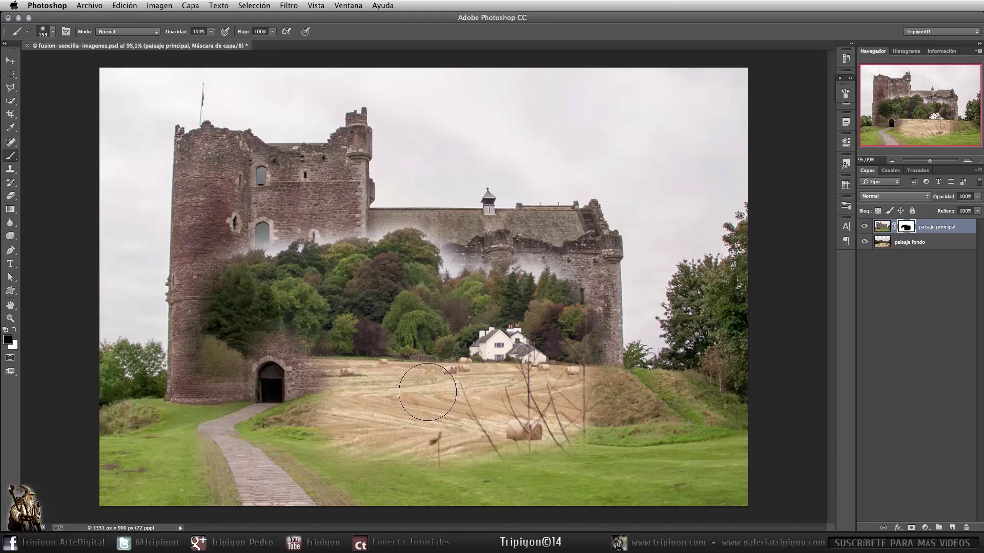
# Step: With a 317 px brush at 50% opacity, blend wheat into the grass and soften the tower windows
pyautogui.moveTo(399, 393); pyautogui.dragTo(429, 396)
pyautogui.moveTo(450, 390); pyautogui.dragTo(460, 389)
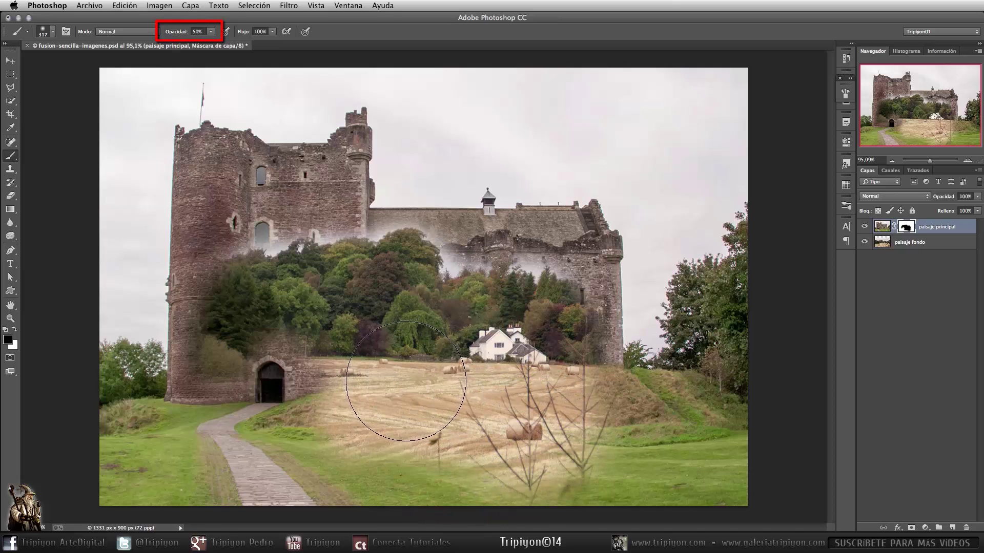
pyautogui.press('5')
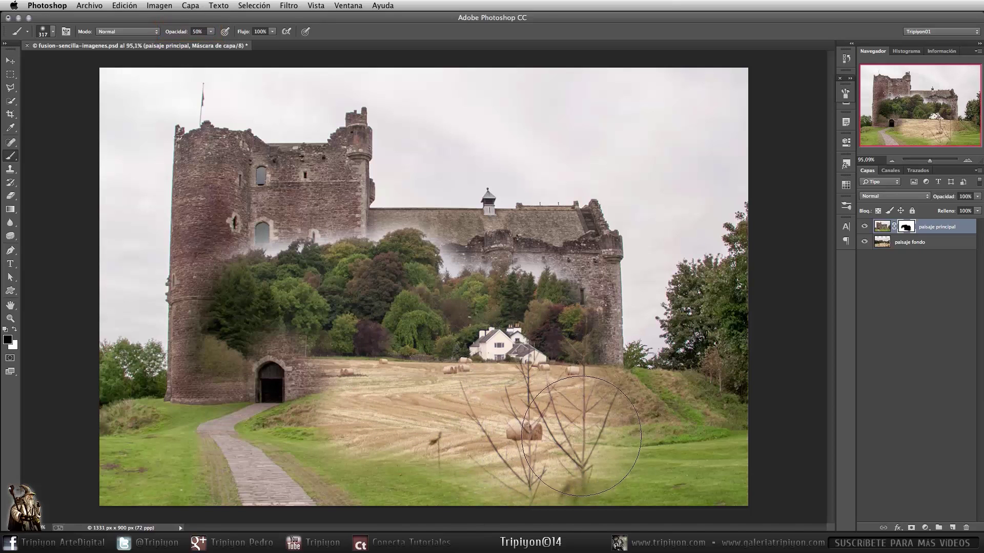
pyautogui.moveTo(563, 428)
pyautogui.mouseDown()
pyautogui.moveTo(582, 470)
pyautogui.moveTo(611, 449)
pyautogui.moveTo(359, 436)
pyautogui.mouseUp()
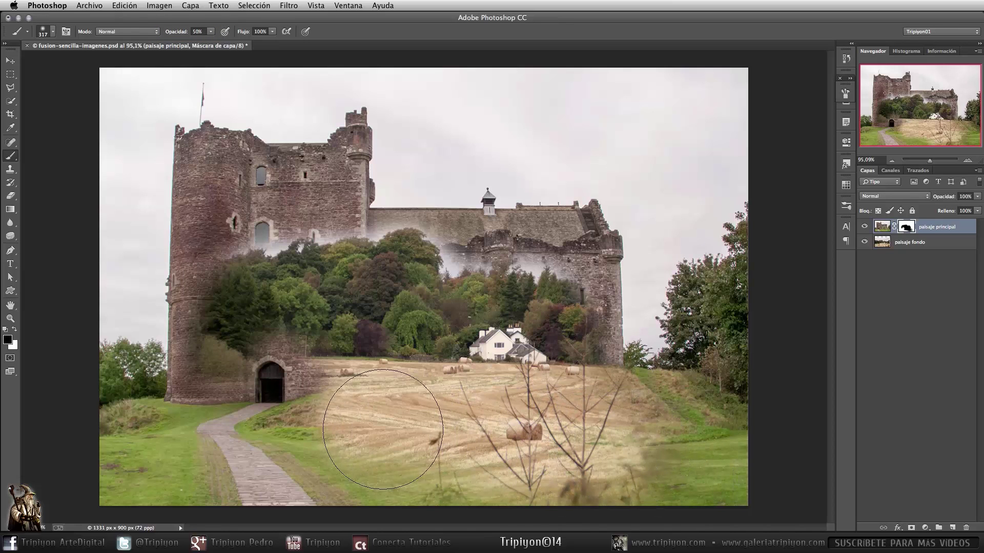
pyautogui.moveTo(303, 210); pyautogui.dragTo(252, 263)
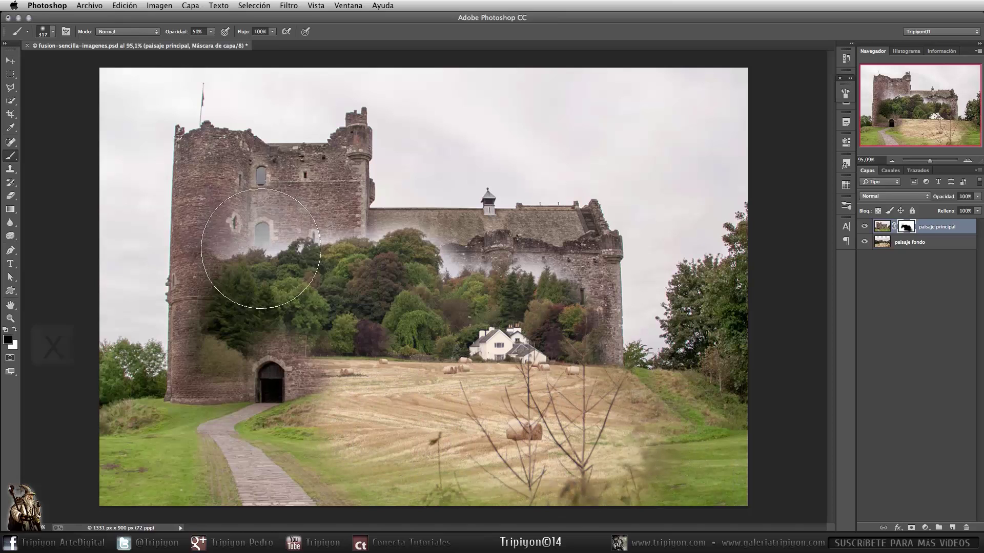
pyautogui.press('x')
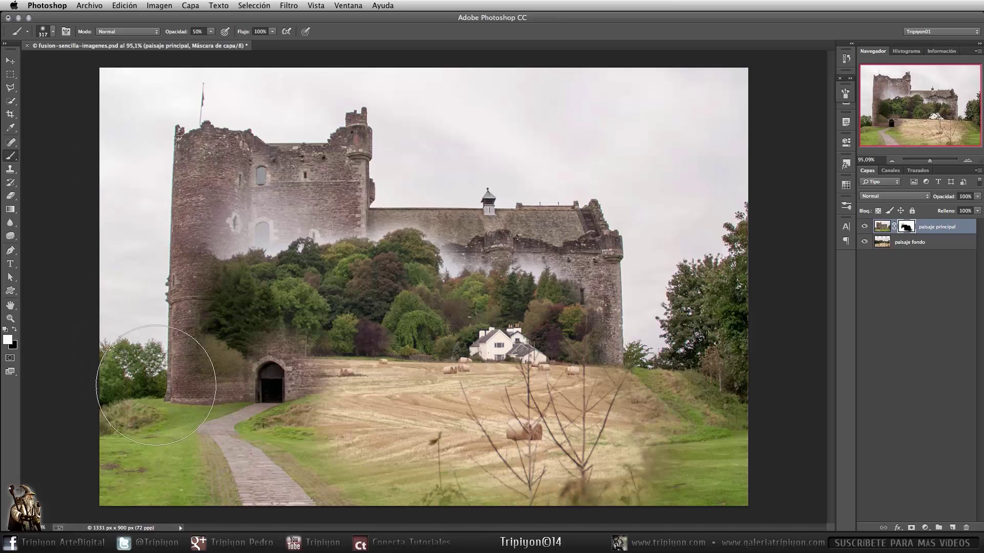
pyautogui.press('x')
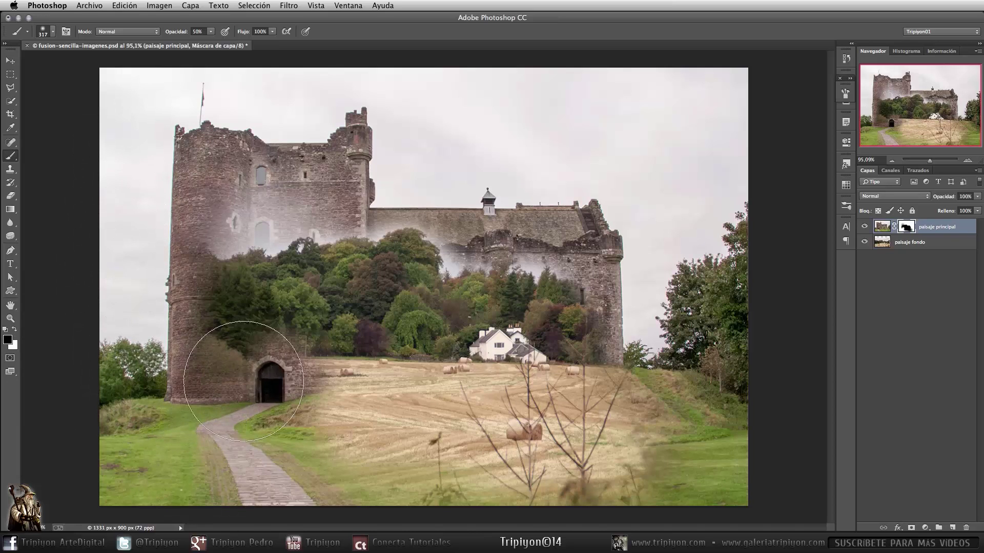
pyautogui.moveTo(277, 395)
pyautogui.mouseDown()
pyautogui.moveTo(221, 410)
pyautogui.moveTo(233, 367)
pyautogui.moveTo(218, 396)
pyautogui.moveTo(260, 328)
pyautogui.moveTo(314, 399)
pyautogui.mouseUp()
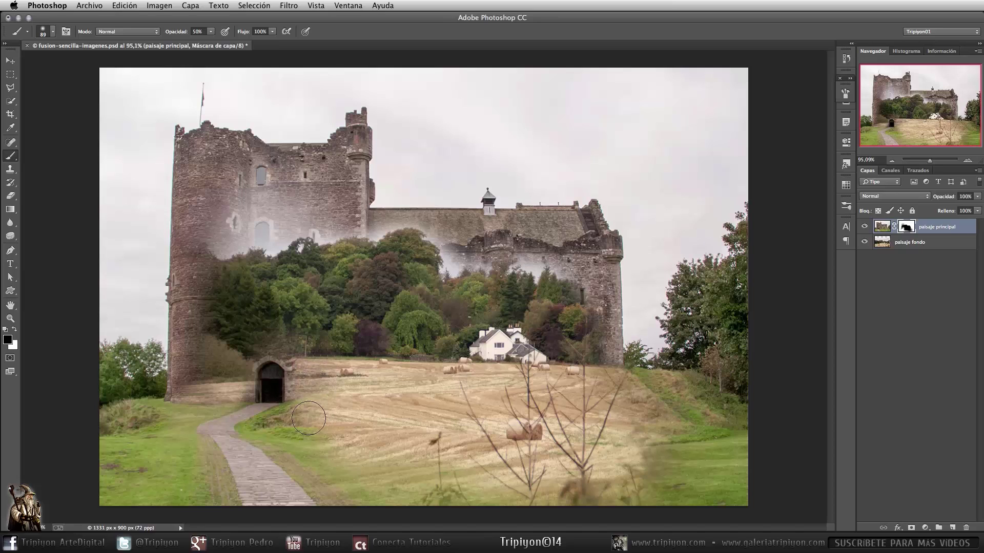
# Step: Paint white at 100% to restore the stone around the doorway, then fit the image on screen
pyautogui.scroll(5, 228, 394)
pyautogui.press('x')
pyautogui.press('0')
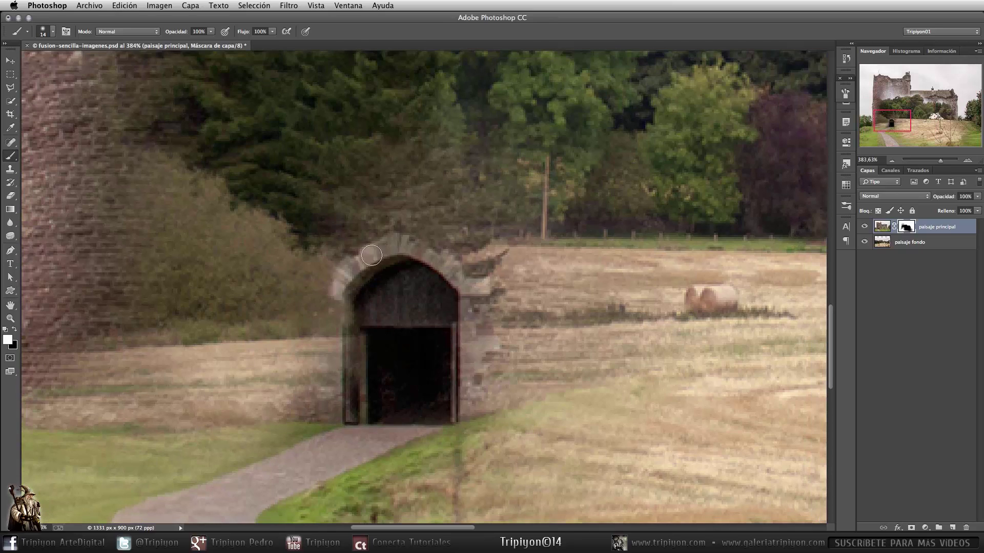
pyautogui.scroll(10, 380, 395)
pyautogui.moveTo(453, 263)
pyautogui.mouseDown()
pyautogui.moveTo(492, 240)
pyautogui.moveTo(507, 287)
pyautogui.mouseUp()
pyautogui.hscroll(10, 507, 287)
pyautogui.press('x')
pyautogui.hscroll(5, 305, 321)
pyautogui.scroll(-5, 492, 268)
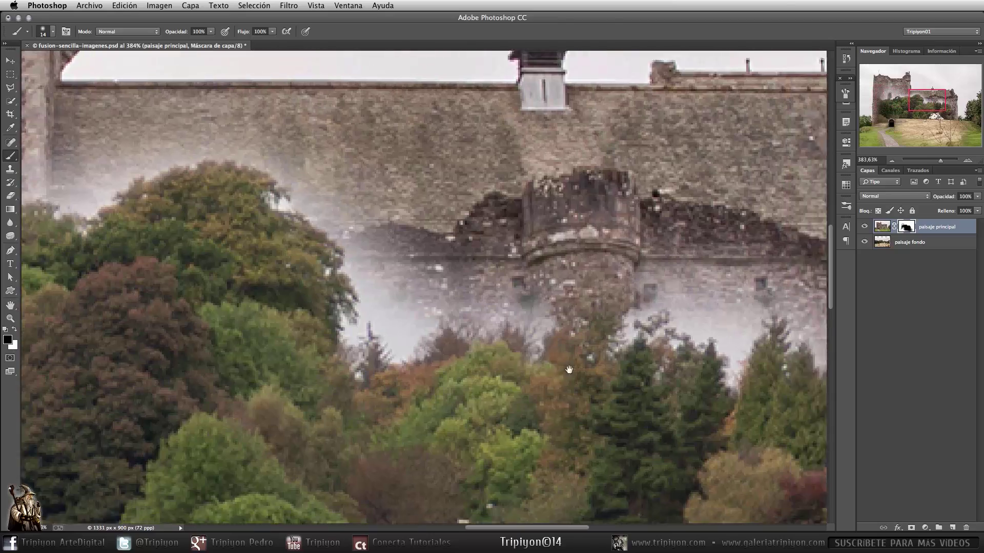
pyautogui.hscroll(10, 564, 333)
pyautogui.hotkey('ctrl', '0')
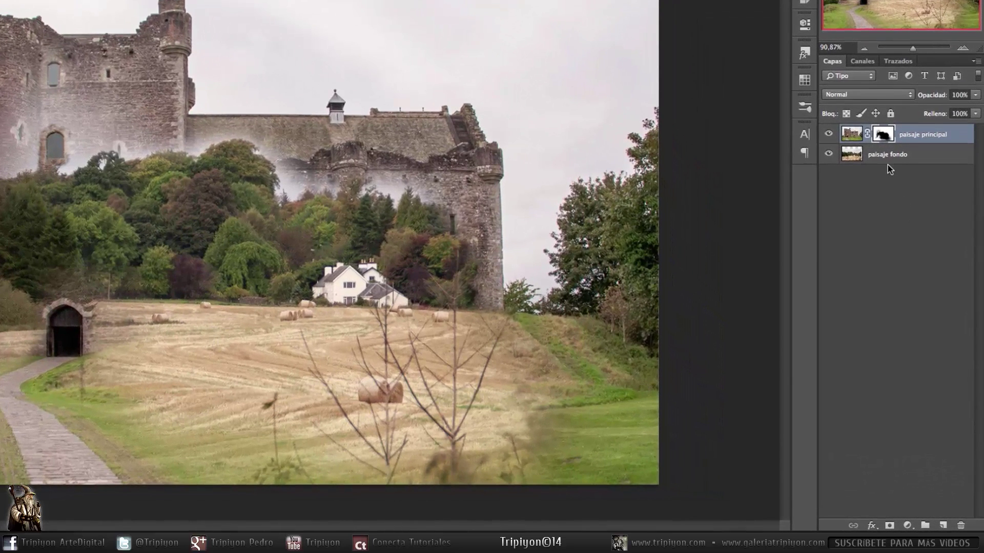
# Step: Add a new layer named 'fondo' directly below paisaje fondo
pyautogui.click(902, 153)
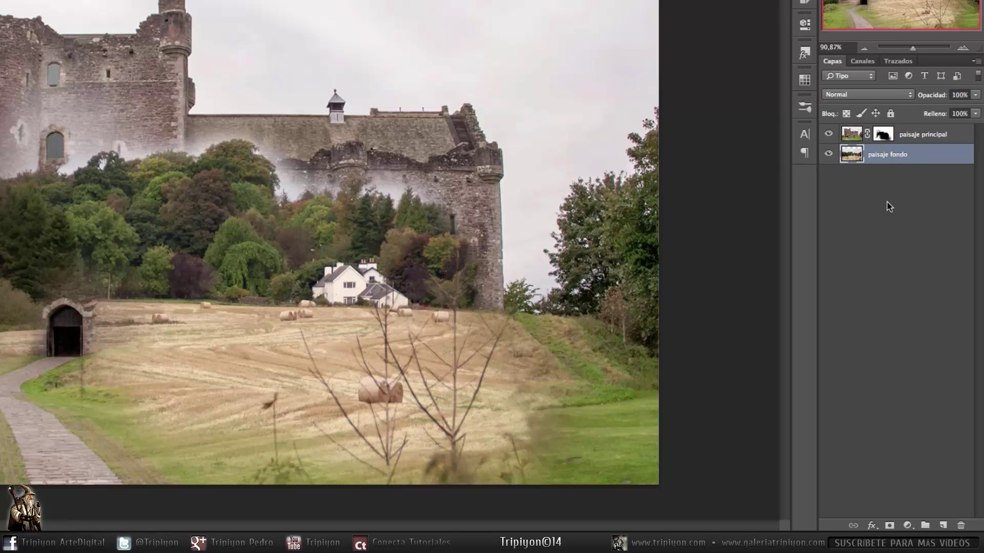
pyautogui.press('ctrl')
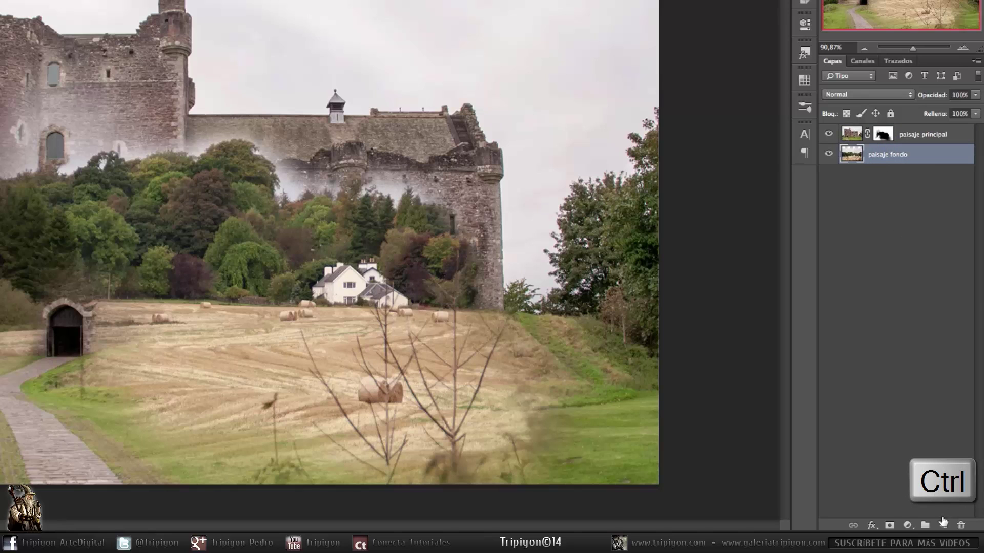
pyautogui.keyDown('ctrl'); pyautogui.click(943, 527); pyautogui.keyUp('ctrl')
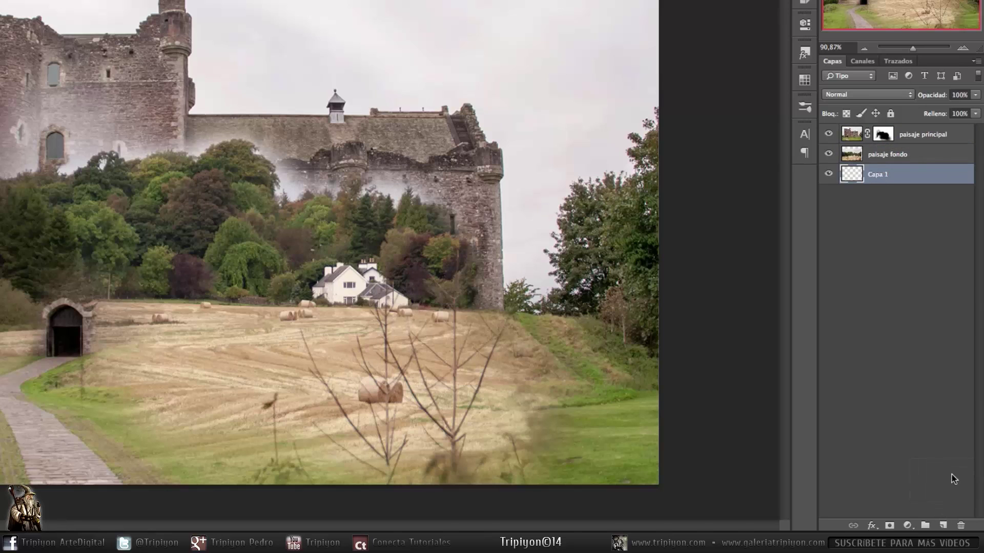
pyautogui.doubleClick(878, 174)
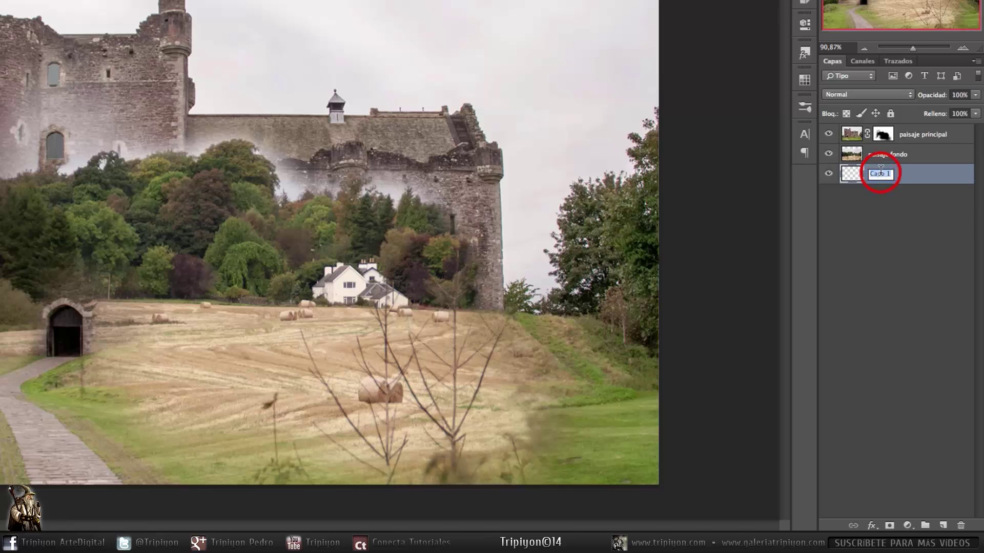
pyautogui.write('fondo')
pyautogui.press('Return')
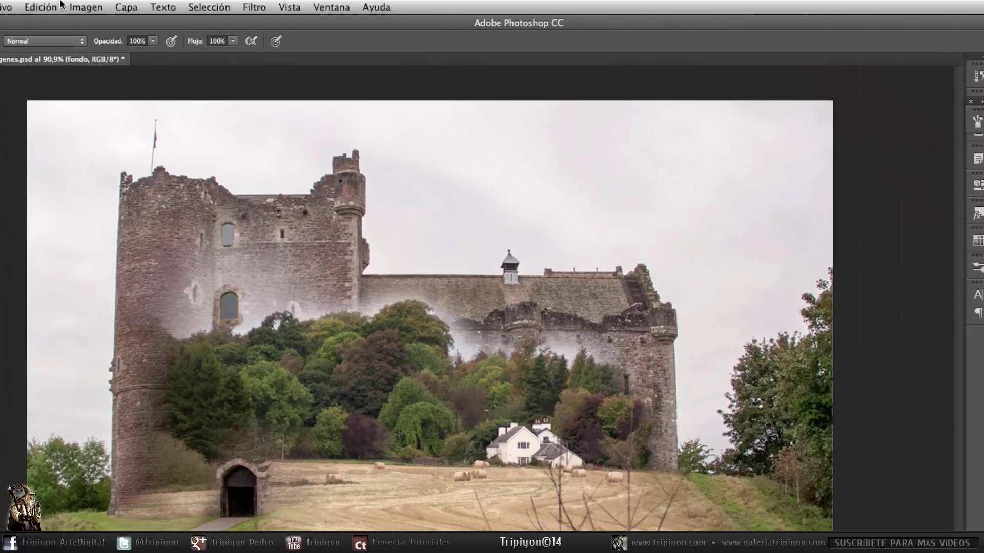
# Step: Fill the fondo layer with solid white using Edición > Rellenar
pyautogui.click(42, 7)
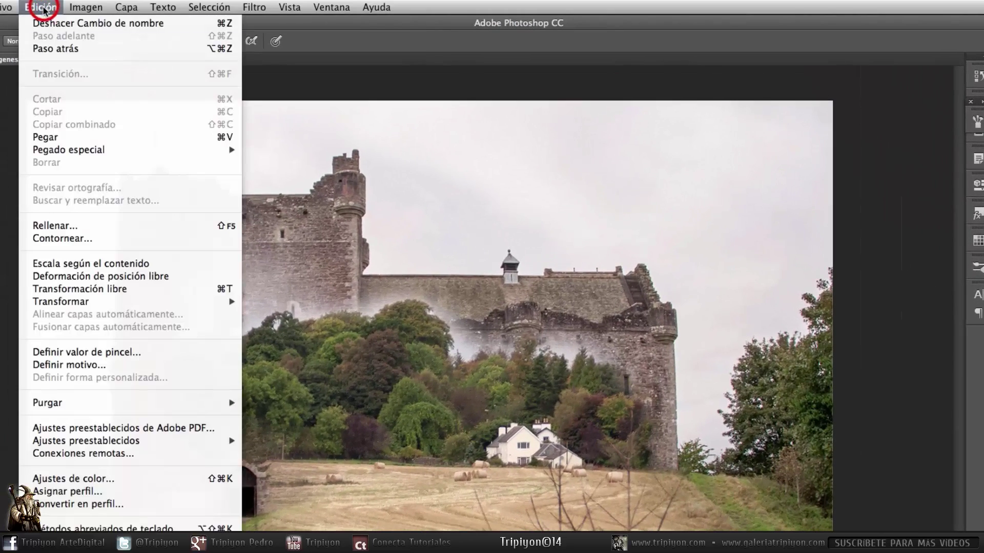
pyautogui.click(91, 225)
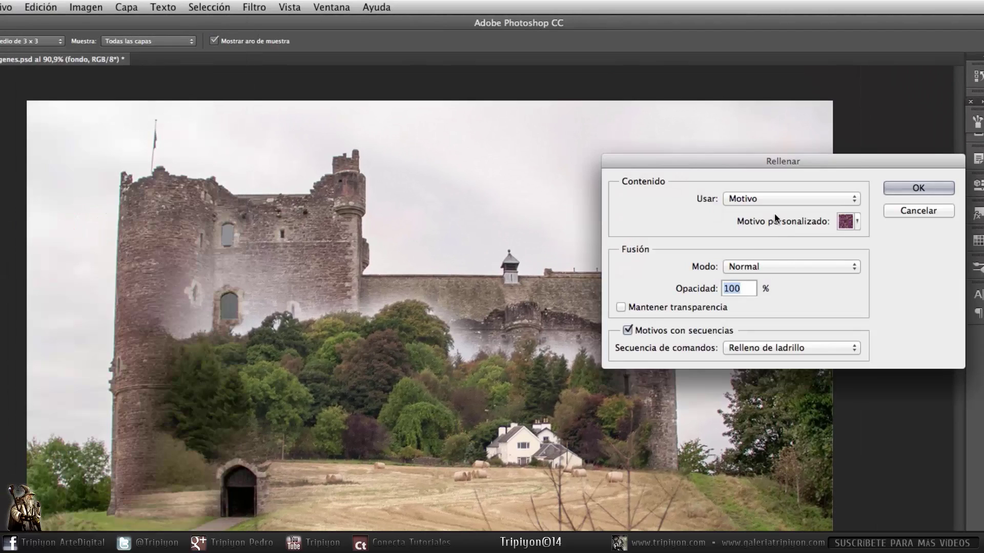
pyautogui.click(779, 200)
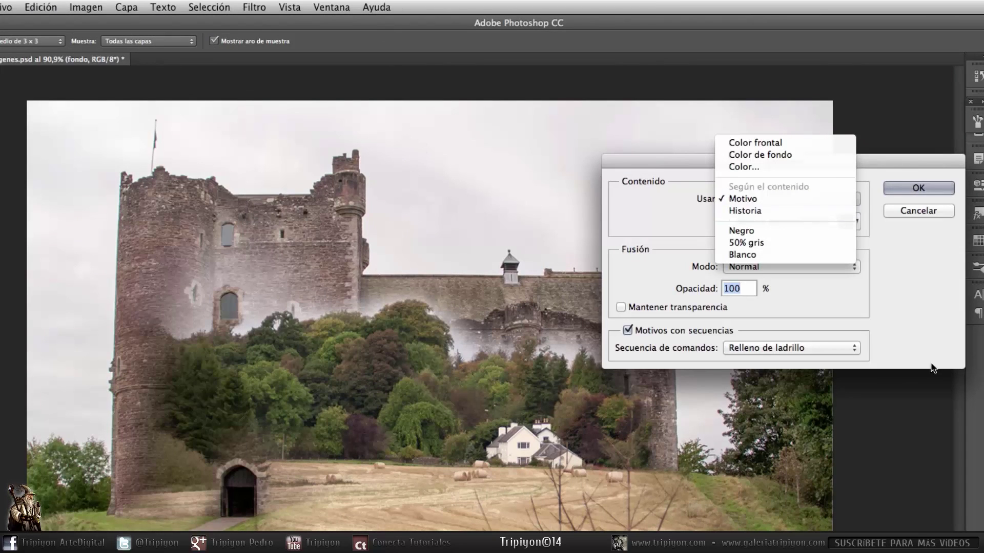
pyautogui.click(746, 255)
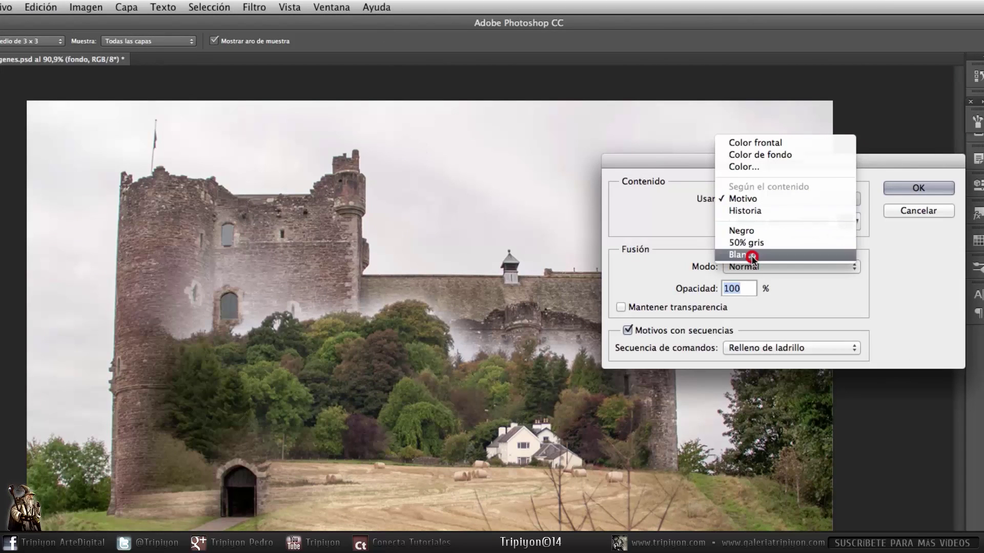
pyautogui.click(919, 188)
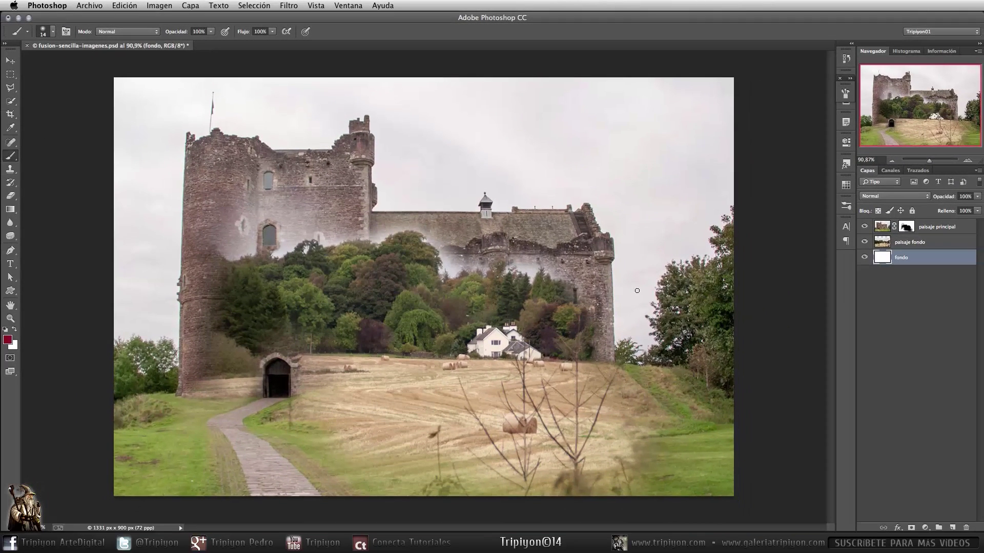
# Step: Set paisaje fondo to 80% opacity and toggle the white fondo layer to compare
pyautogui.click(907, 245)
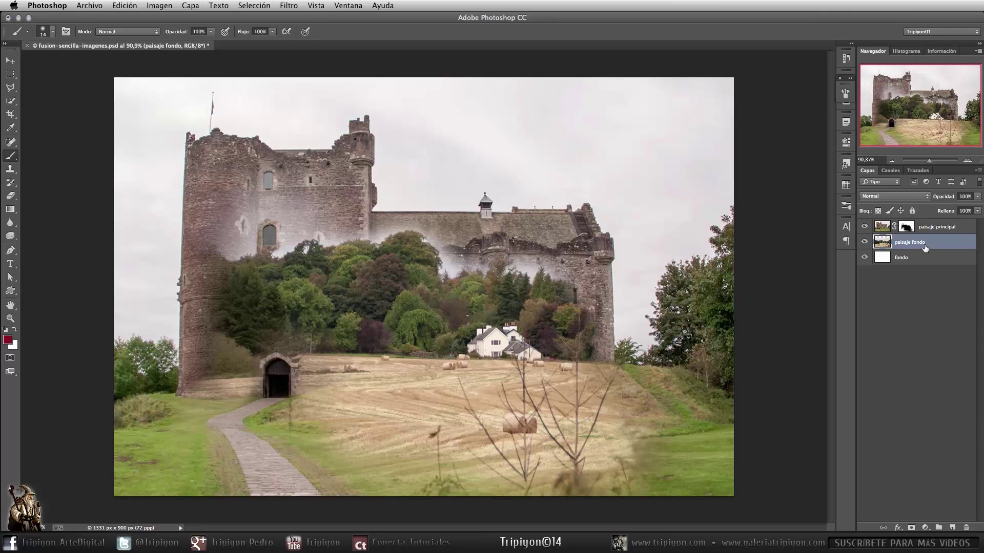
pyautogui.press('l')
pyautogui.press('8')
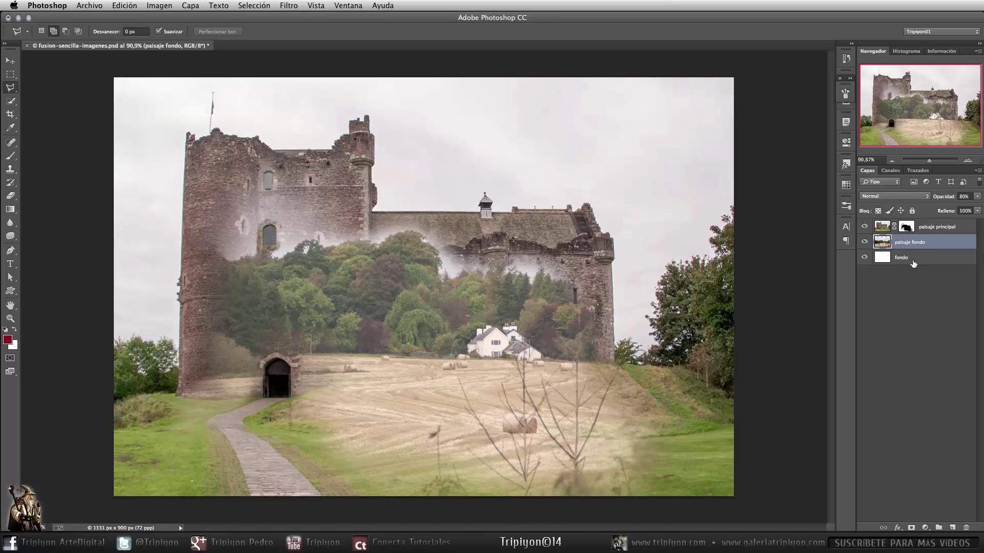
pyautogui.click(865, 257)
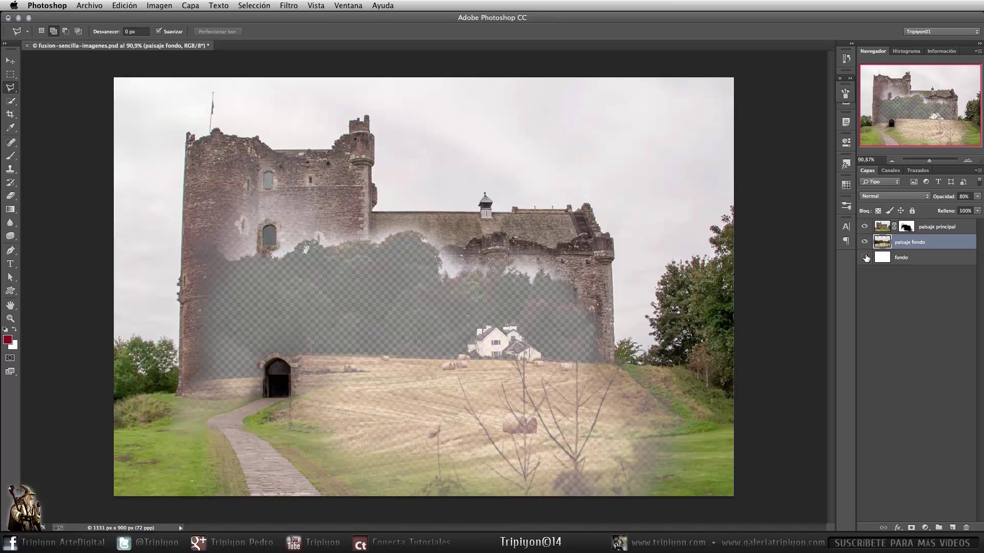
pyautogui.click(865, 257)
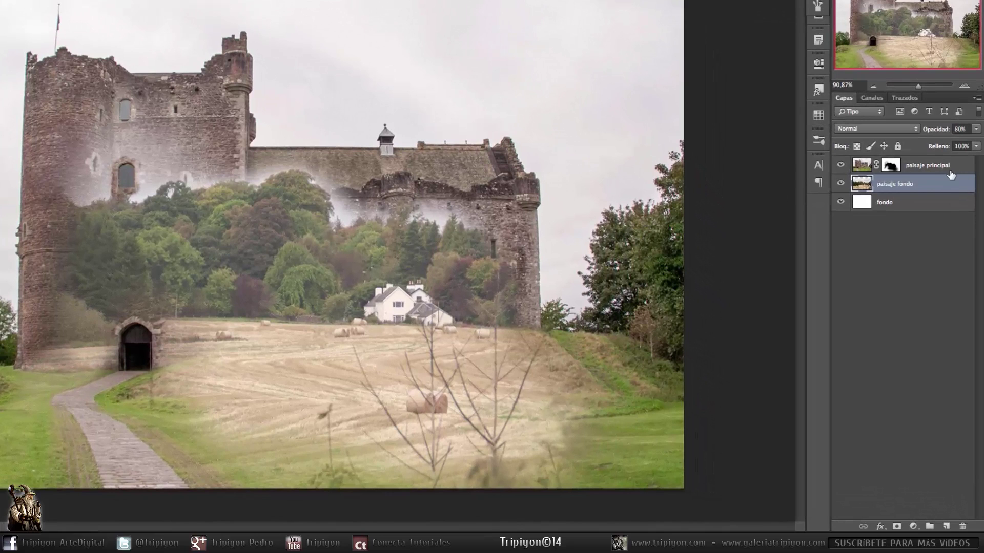
pyautogui.click(946, 166)
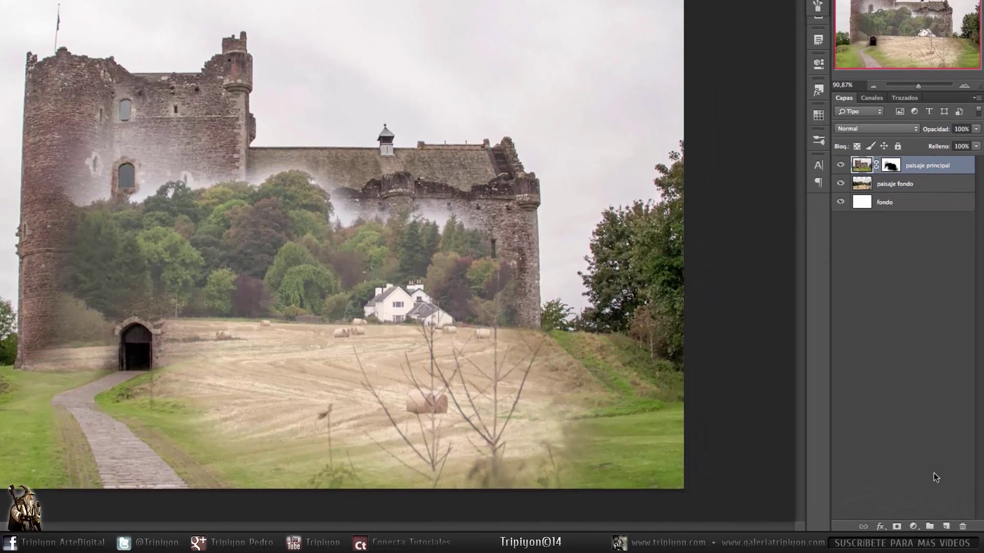
# Step: Add a Mapa de degradado adjustment layer and load the Tonos fotográficos gradient set
pyautogui.click(914, 526)
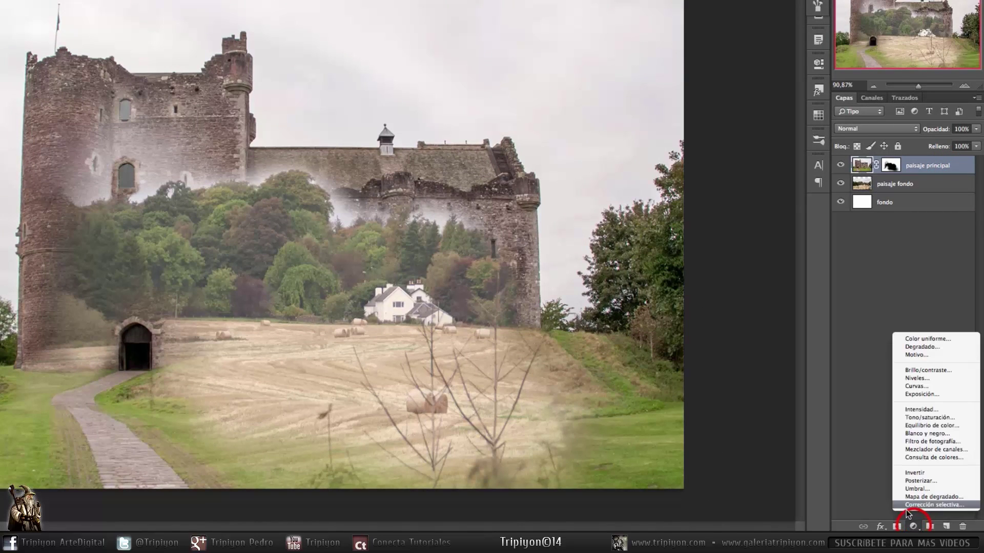
pyautogui.click(933, 497)
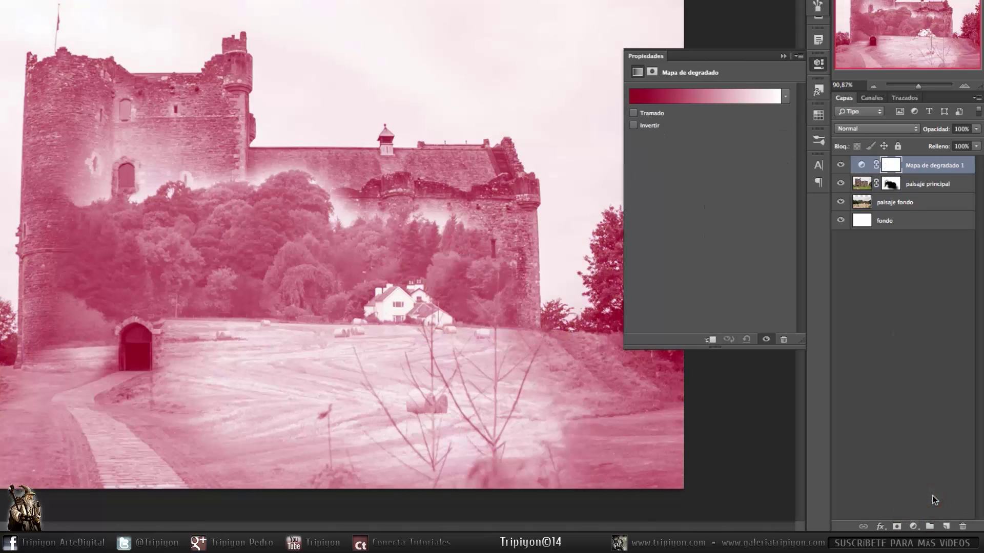
pyautogui.click(784, 96)
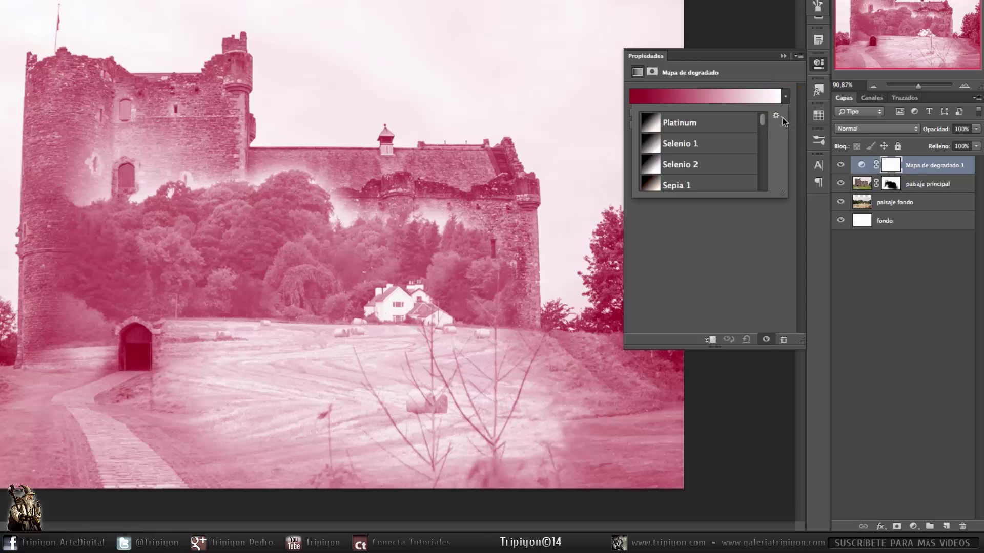
pyautogui.click(776, 118)
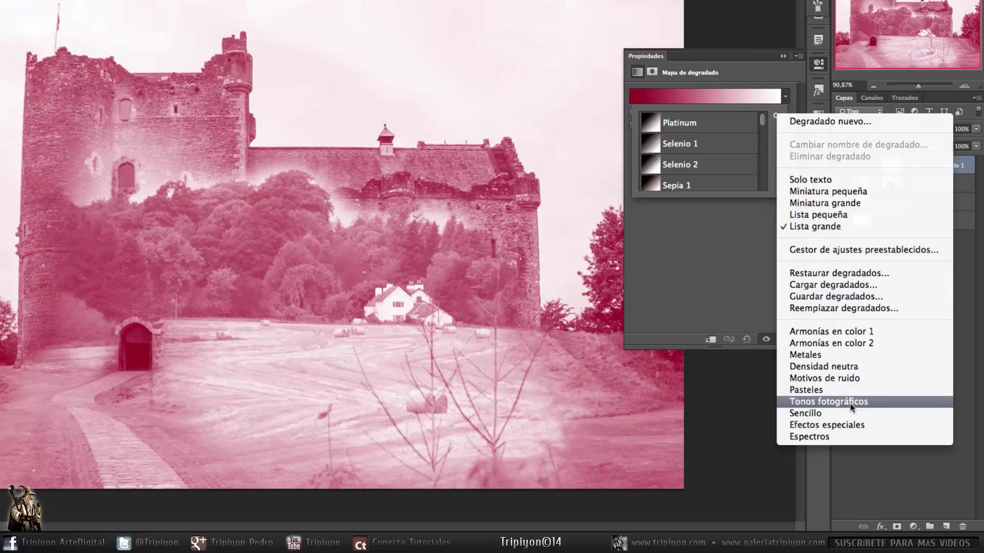
pyautogui.click(728, 260)
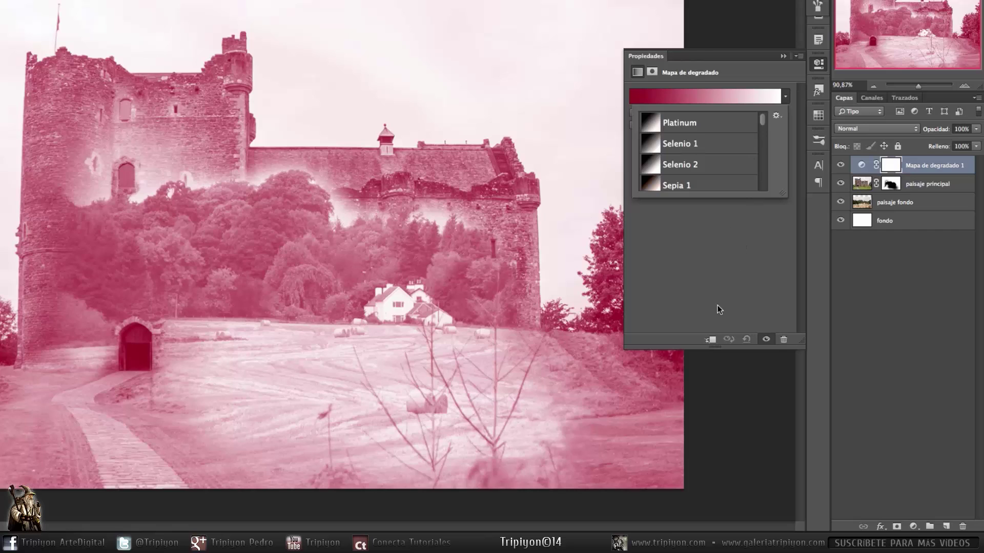
# Step: Clip the gradient map to paisaje principal and apply the Selenio 2 gradient
pyautogui.click(710, 340)
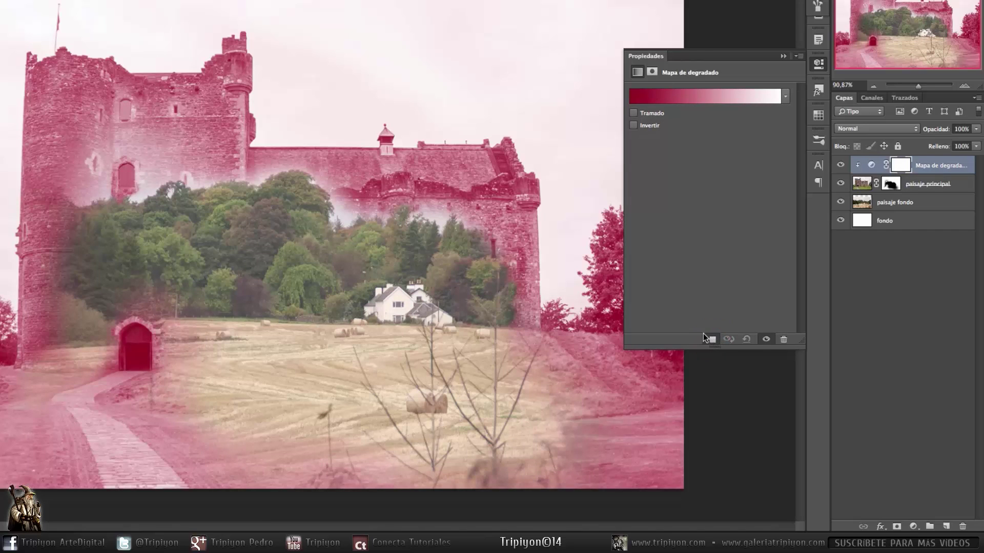
pyautogui.click(784, 96)
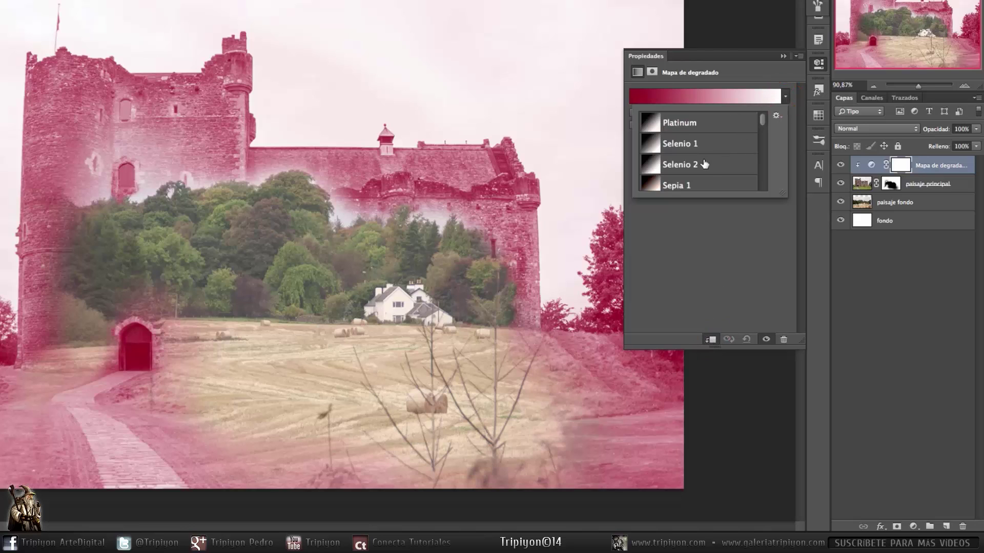
pyautogui.click(686, 164)
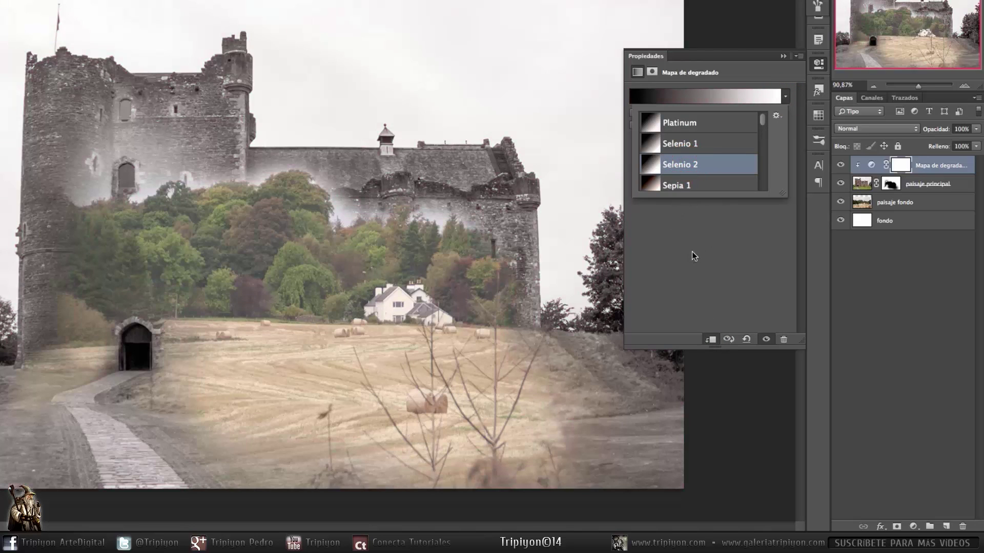
pyautogui.click(786, 96)
pyautogui.click(915, 202)
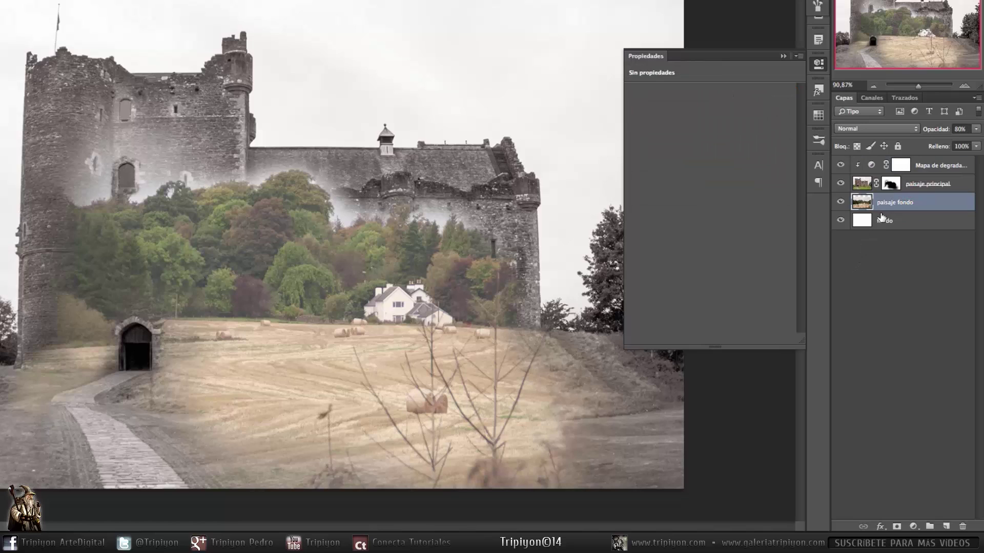
# Step: Add a second gradient map clipped to the paisaje fondo layer
pyautogui.click(915, 526)
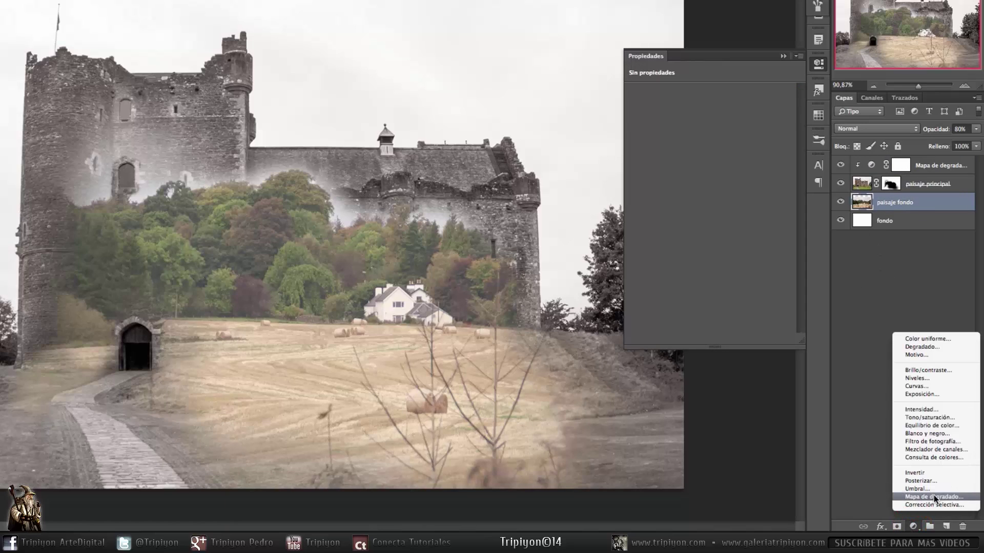
pyautogui.click(938, 497)
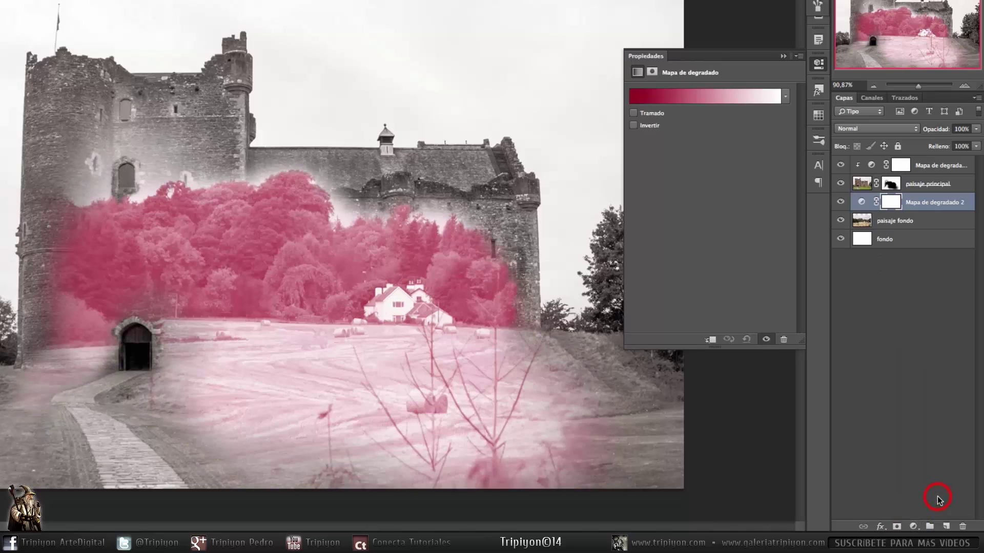
pyautogui.click(711, 340)
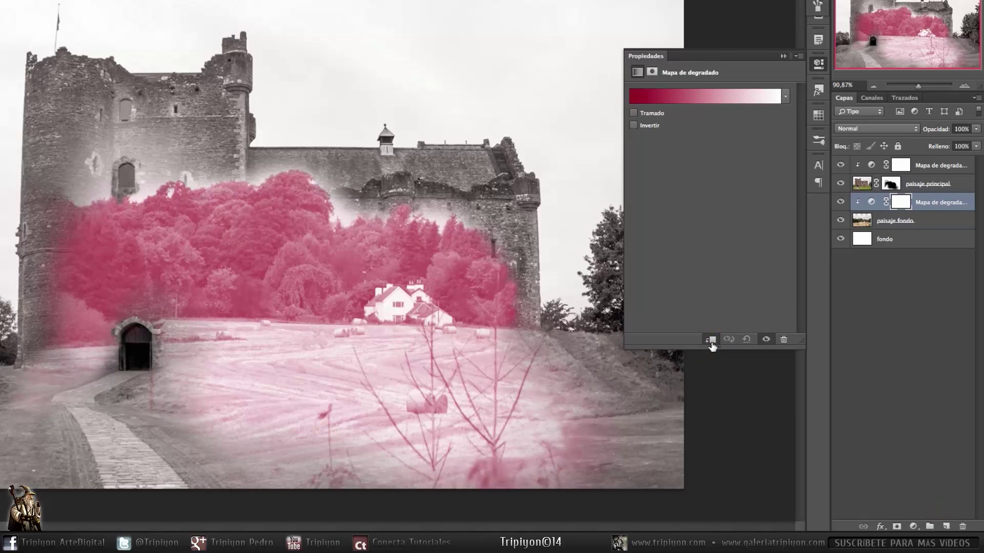
# Step: Apply the Cobalto-Hierro 2 gradient preset, then select the paisaje principal layer
pyautogui.click(784, 96)
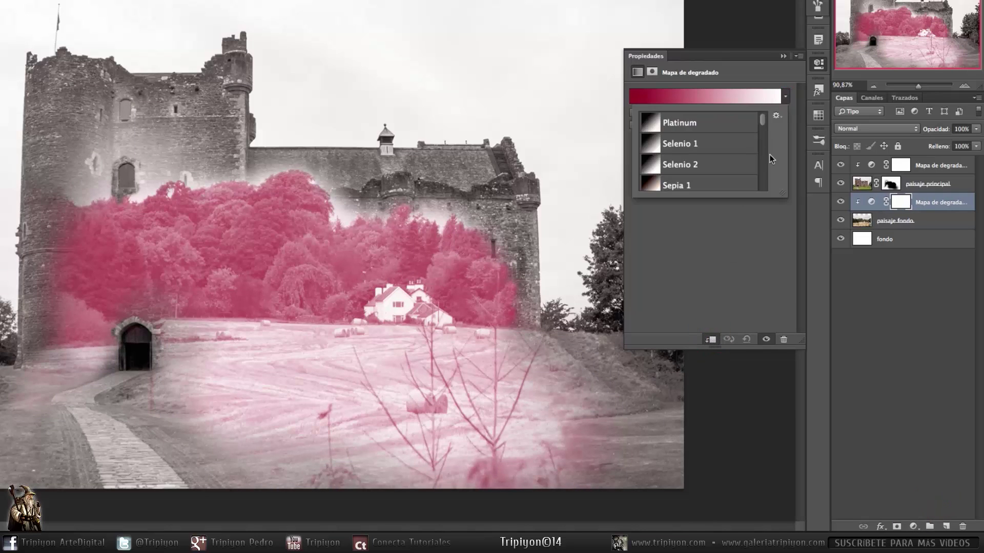
pyautogui.moveTo(763, 123); pyautogui.dragTo(763, 189)
pyautogui.click(737, 160)
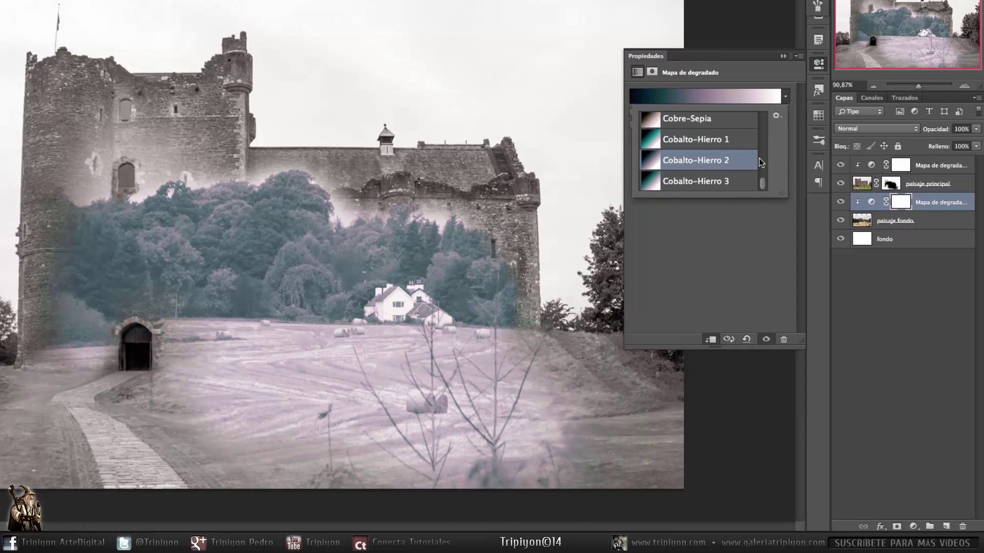
pyautogui.click(608, 364)
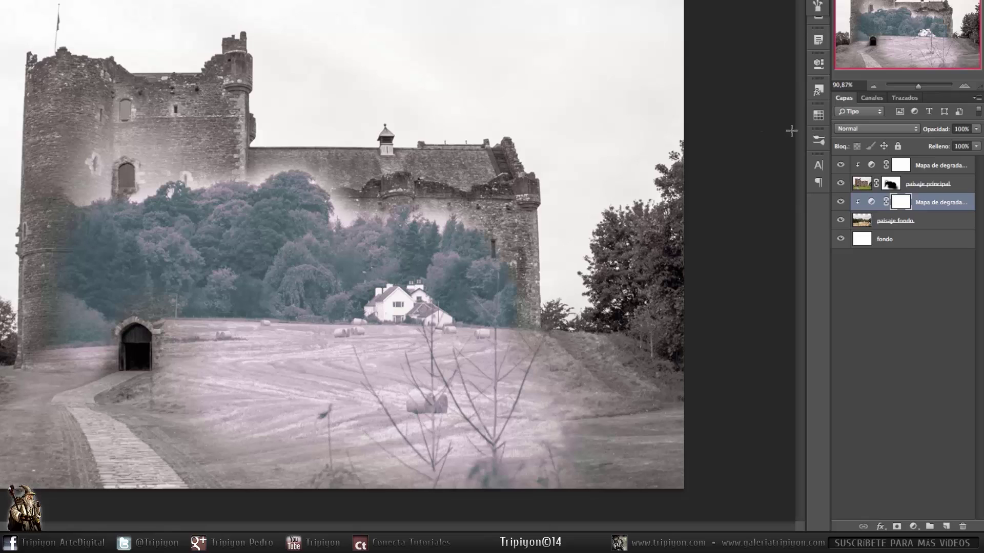
pyautogui.click(861, 183)
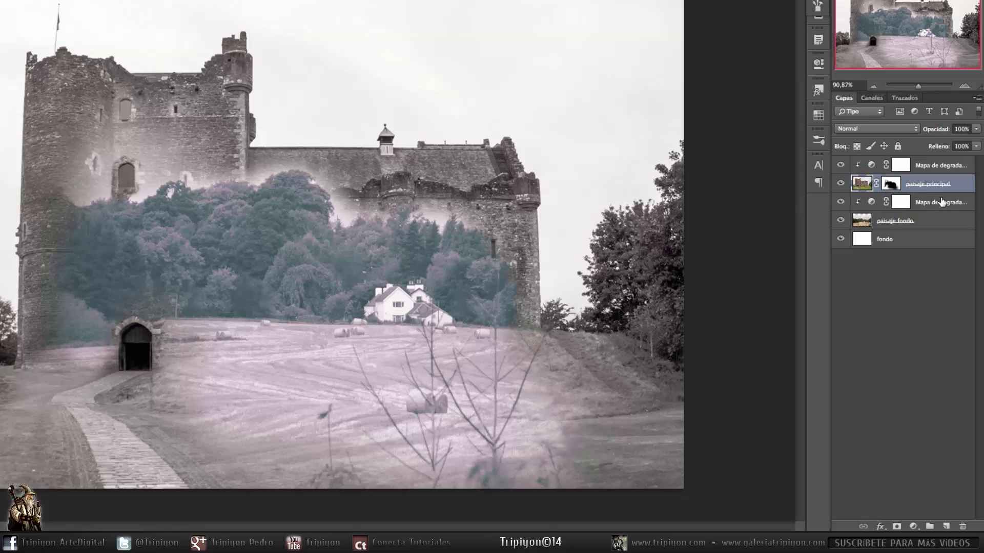
# Step: Create a new layer above the landscape named nubes
pyautogui.click(948, 528)
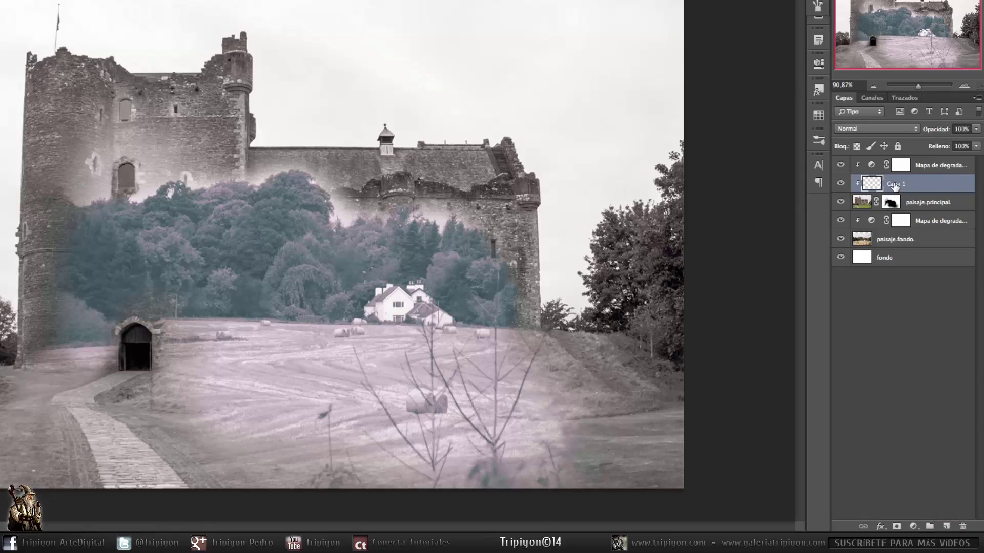
pyautogui.doubleClick(894, 183)
pyautogui.write('nubes')
pyautogui.press('Return')
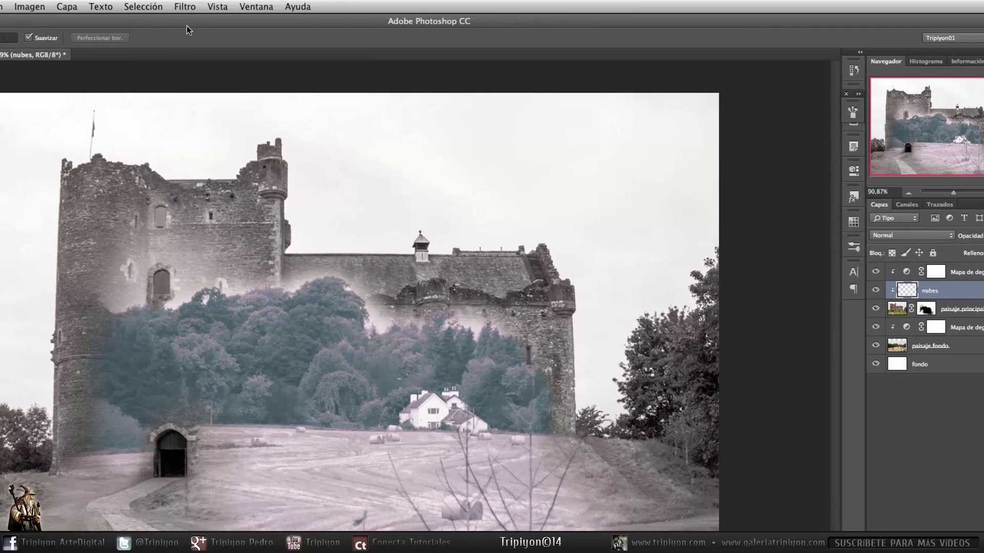
# Step: Render clouds into nubes and blend them as Sobreexponer color at 60% opacity
pyautogui.click(194, 7)
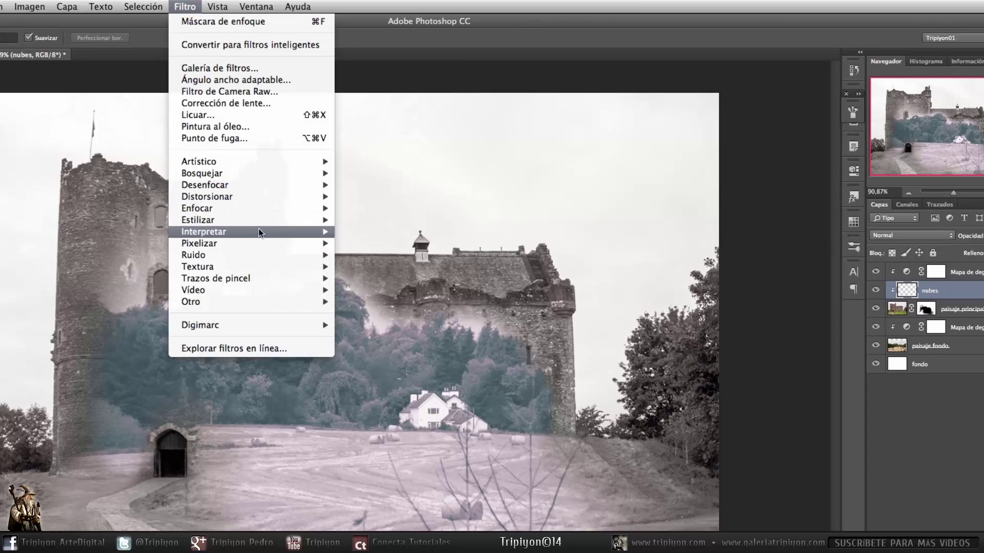
pyautogui.moveTo(204, 232)
pyautogui.click(370, 267)
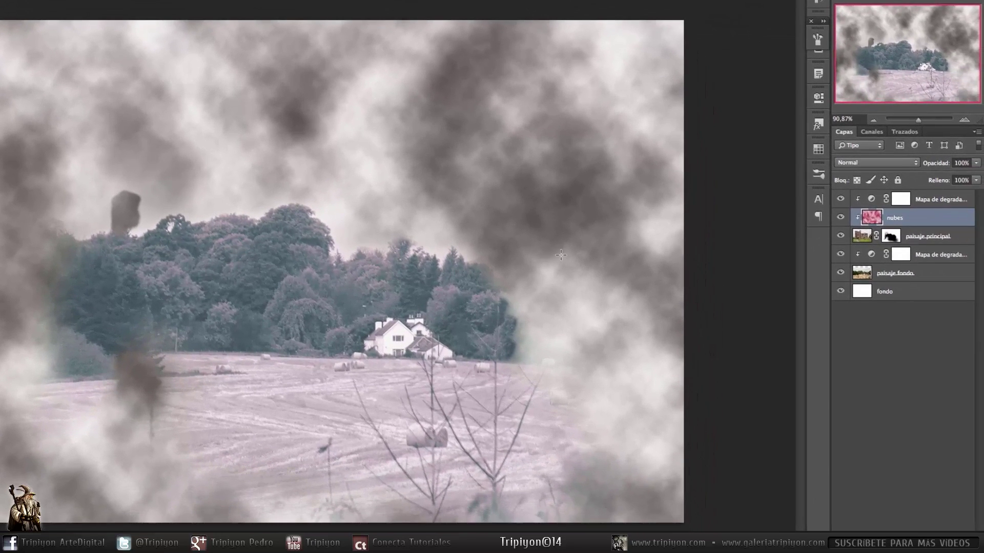
pyautogui.click(871, 164)
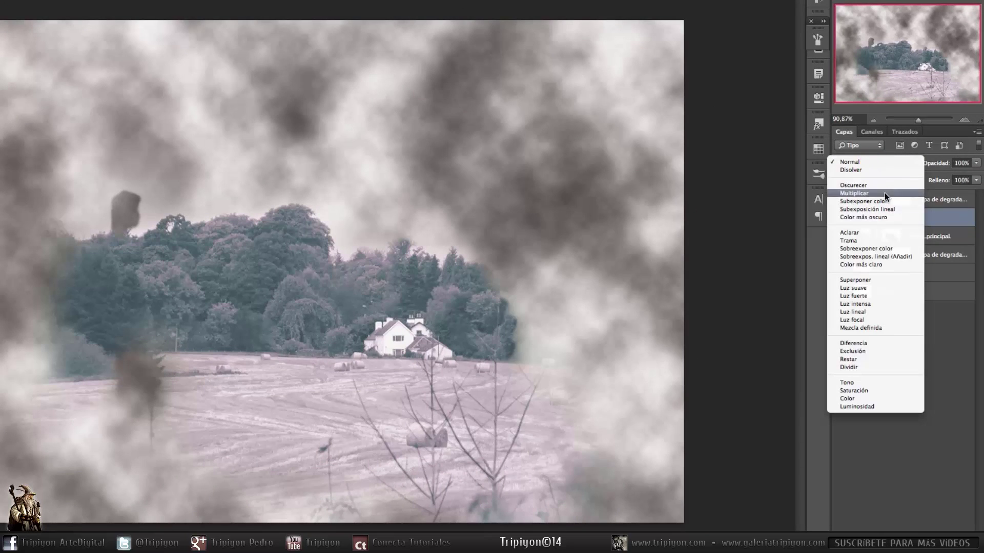
pyautogui.click(870, 249)
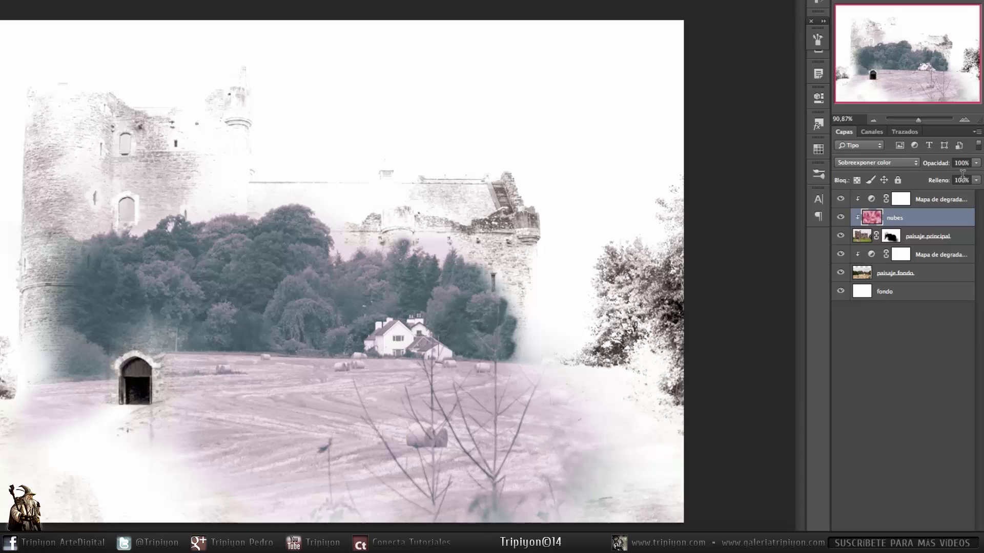
pyautogui.press('6')
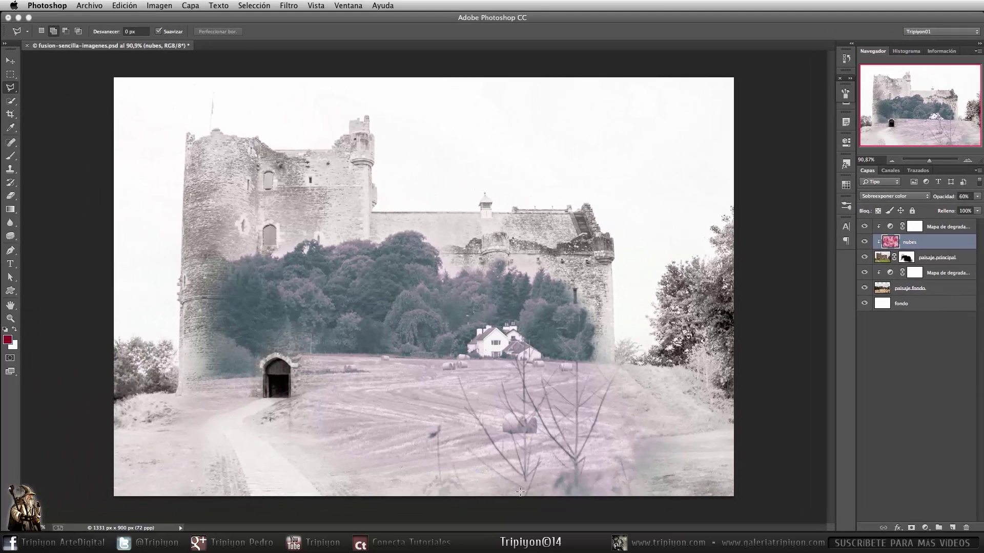
# Step: Scale the nubes clouds layer up to about 124% from its centre
pyautogui.scroll(-5, 513, 492)
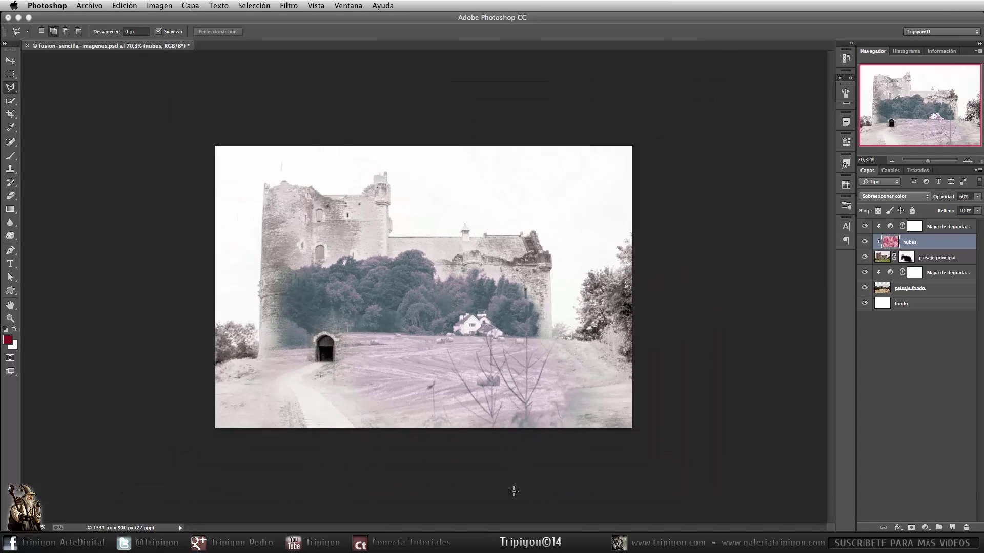
pyautogui.hotkey('ctrl', 't')
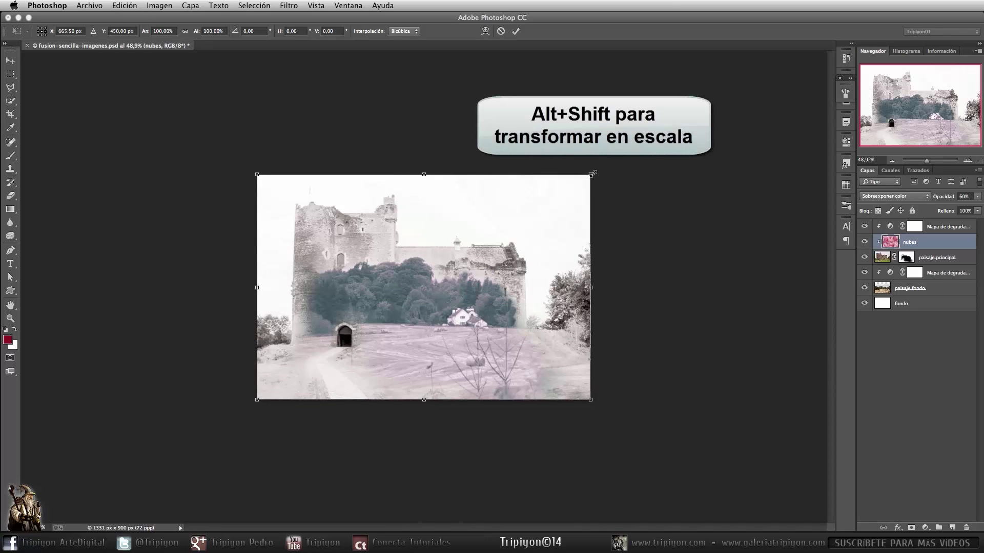
pyautogui.moveTo(592, 173)
pyautogui.mouseDown()
pyautogui.moveTo(808, 125)
pyautogui.moveTo(771, 136)
pyautogui.moveTo(804, 128)
pyautogui.moveTo(782, 134)
pyautogui.mouseUp()
pyautogui.press('Return')
# Step: Reset default colours, select the top gradient map and show arañazos01.jpg
pyautogui.press('l')
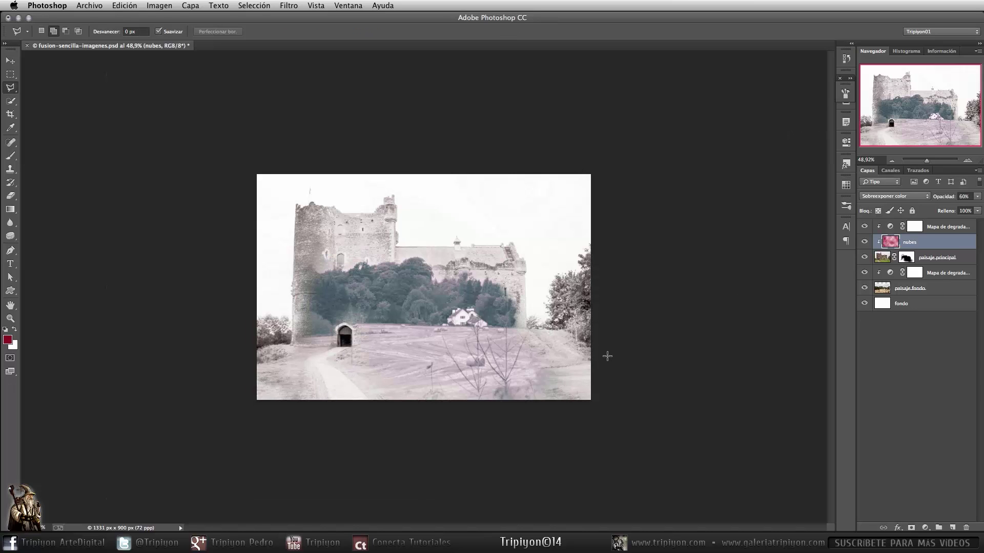
pyautogui.hotkey('ctrl', '1')
pyautogui.press('d')
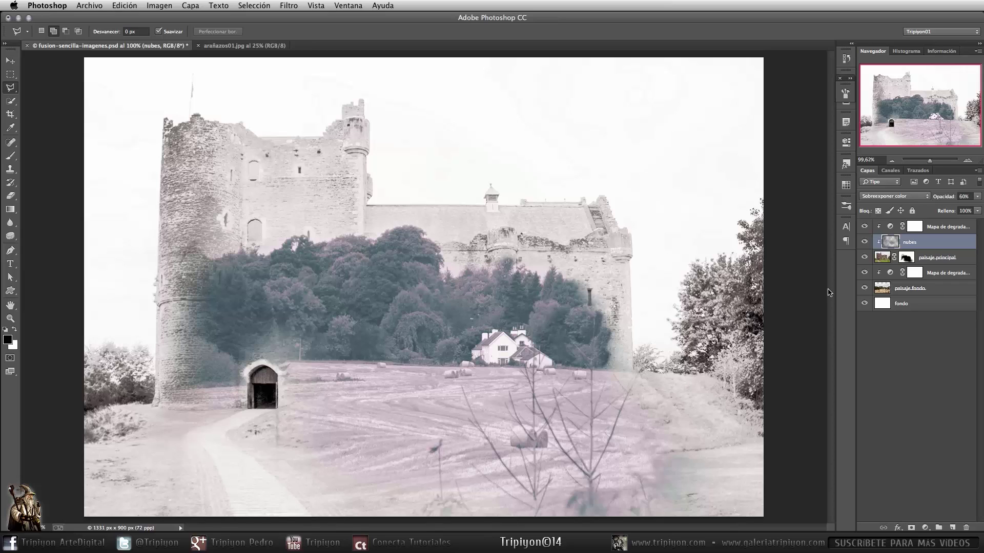
pyautogui.click(893, 226)
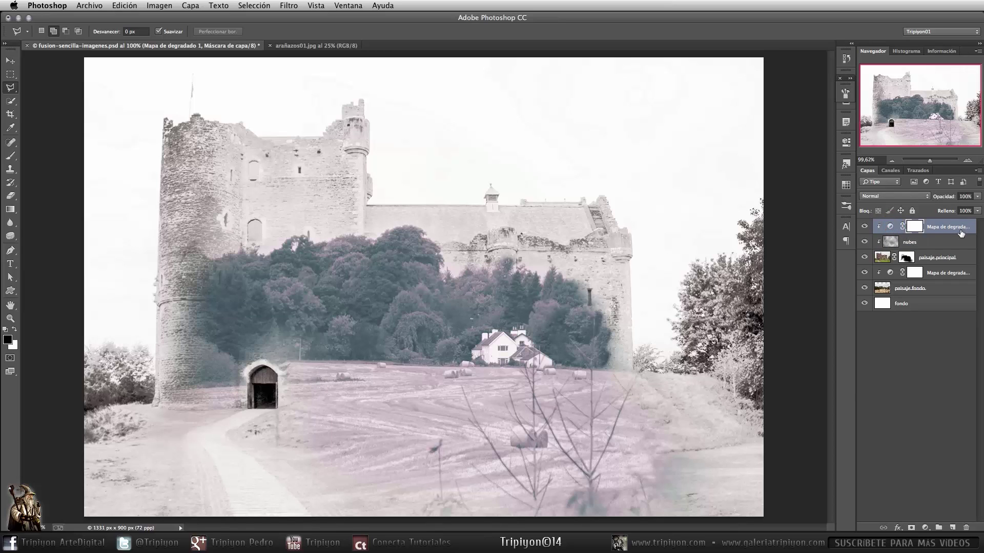
pyautogui.click(335, 45)
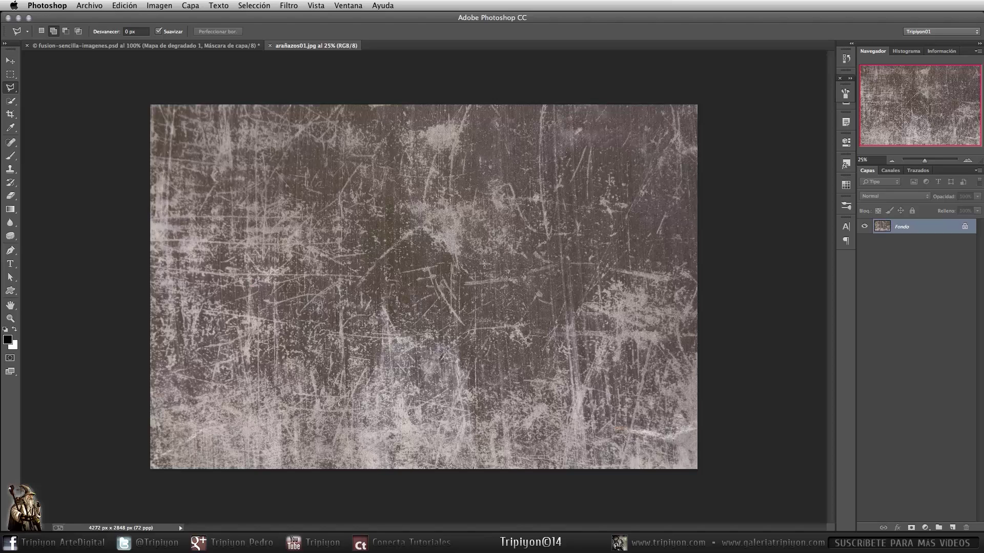
# Step: Duplicate the Fondo scratch layer into fusion-sencilla-imagenes.psd, dismissing the colour profile prompt
pyautogui.rightClick(905, 231)
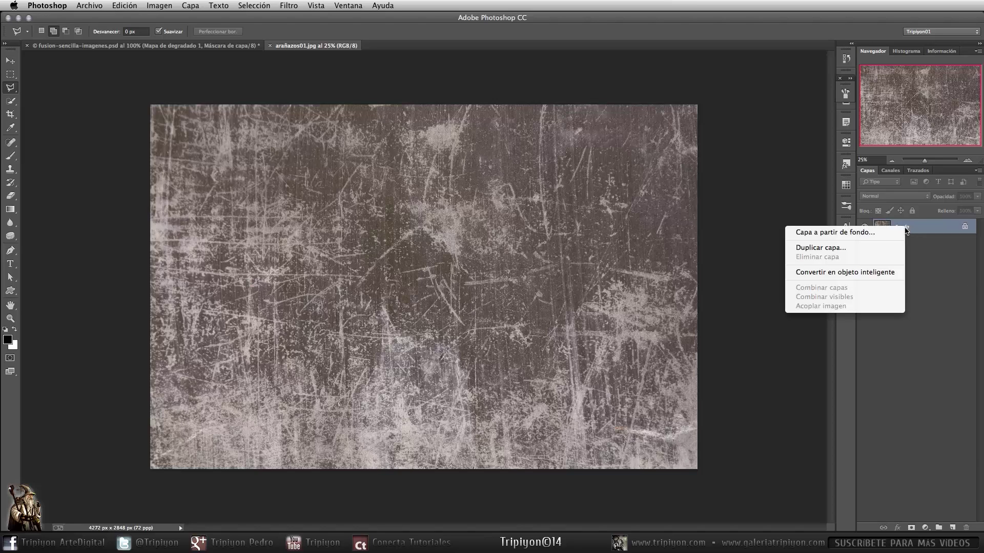
pyautogui.click(883, 248)
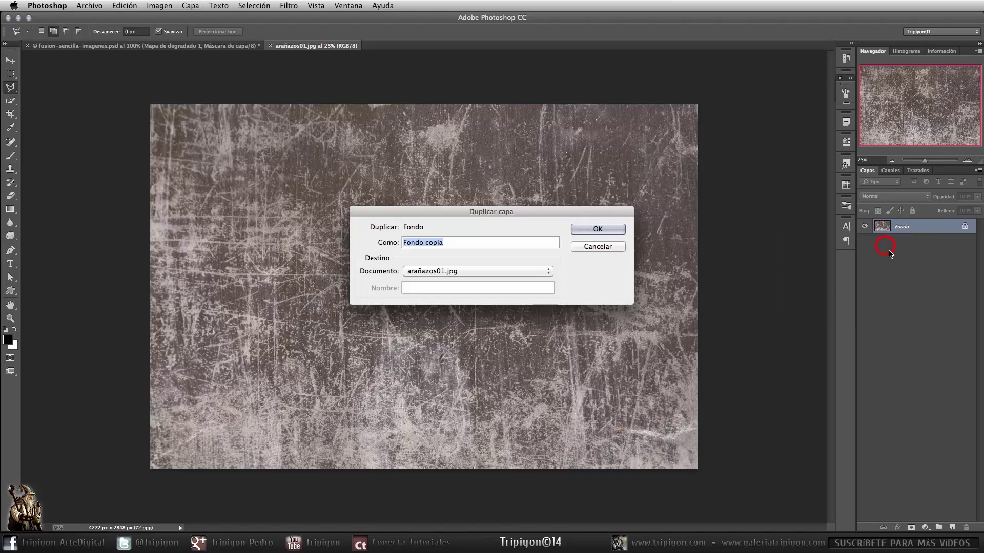
pyautogui.click(438, 271)
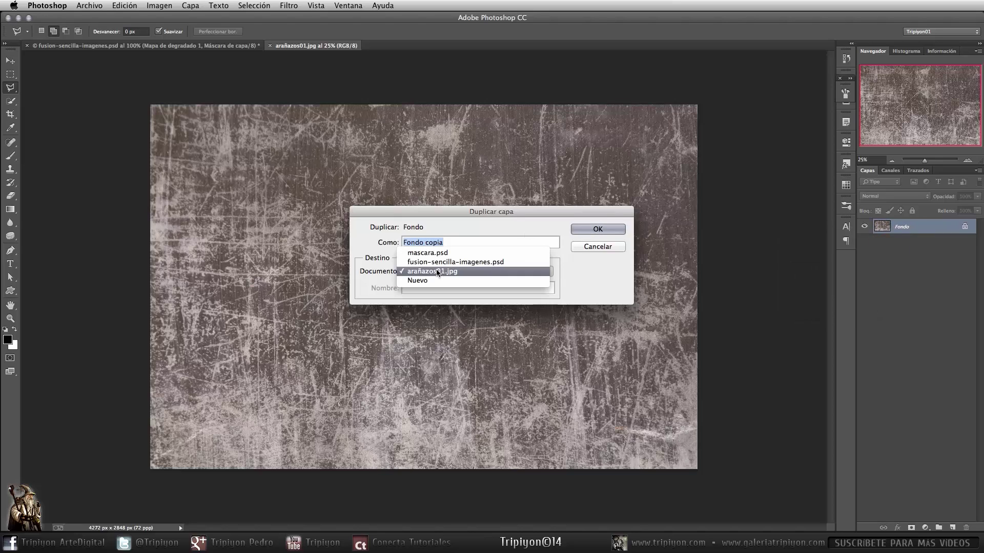
pyautogui.click(454, 262)
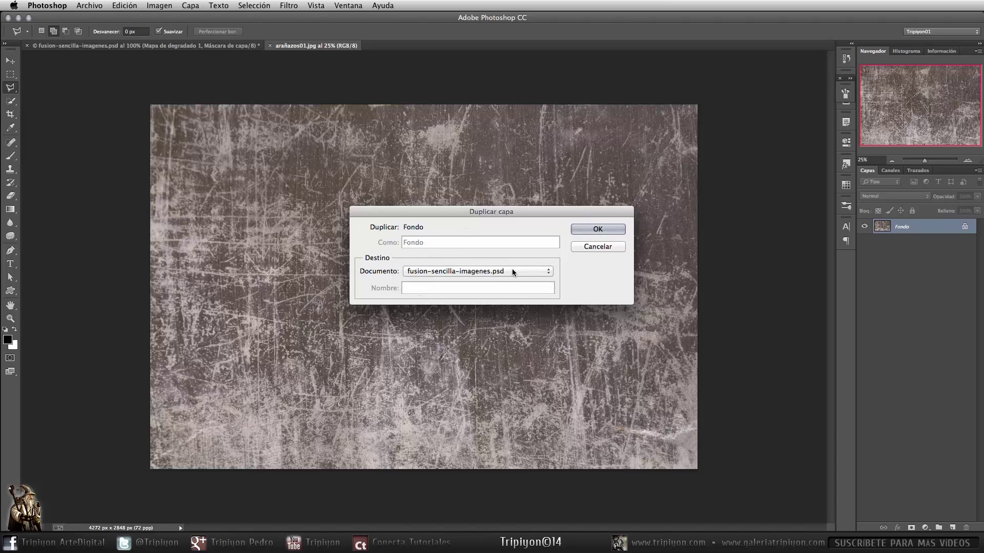
pyautogui.click(595, 229)
pyautogui.click(594, 293)
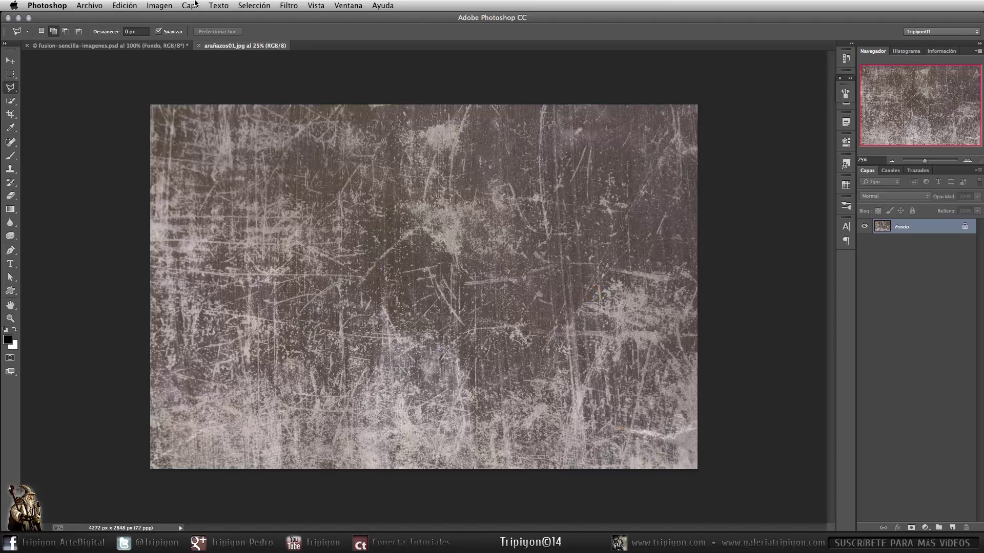
# Step: Confirm the composite received the texture, then close arañazos01.jpg
pyautogui.click(169, 46)
pyautogui.click(235, 45)
pyautogui.hotkey('ctrl', 'w')
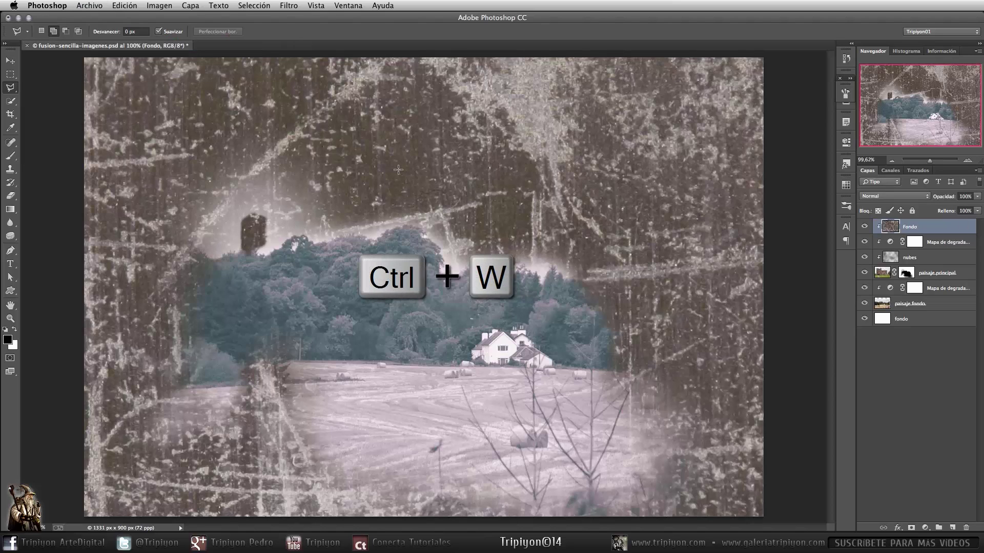
# Step: Shrink the copied texture to about 31% to cover the canvas, then fit on screen
pyautogui.hotkey('ctrl', 't')
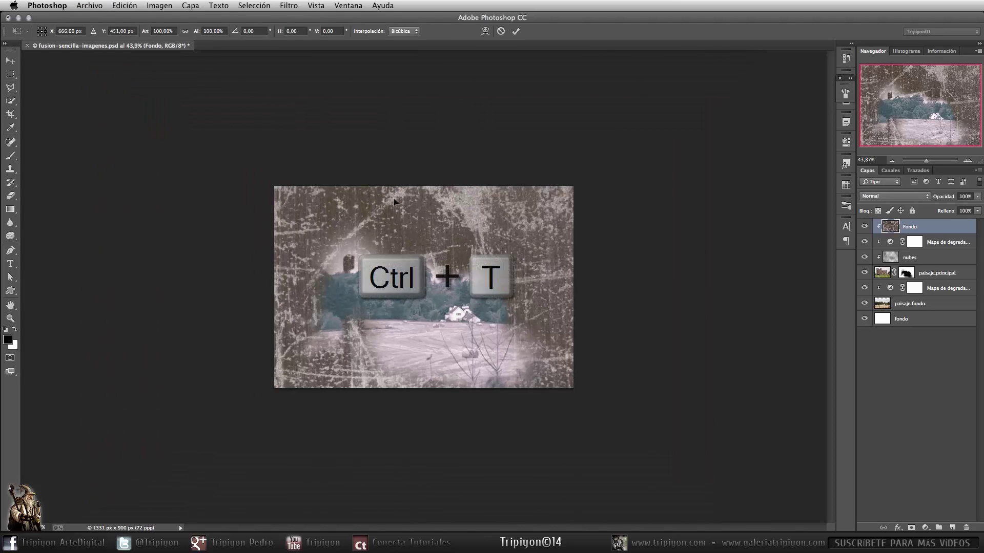
pyautogui.scroll(-2, 566, 255)
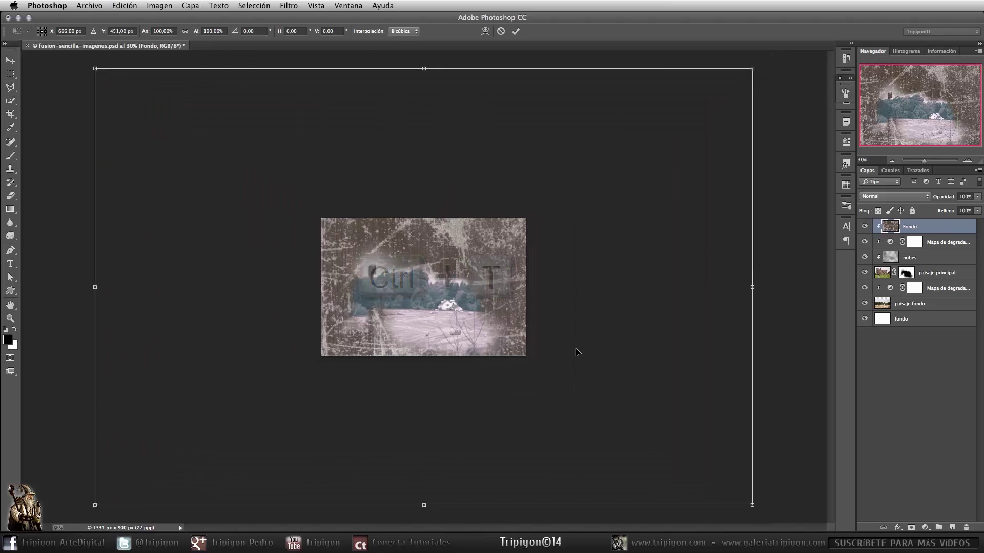
pyautogui.moveTo(697, 470)
pyautogui.mouseDown()
pyautogui.moveTo(600, 415)
pyautogui.moveTo(509, 344)
pyautogui.mouseUp()
pyautogui.moveTo(152, 107); pyautogui.dragTo(339, 230)
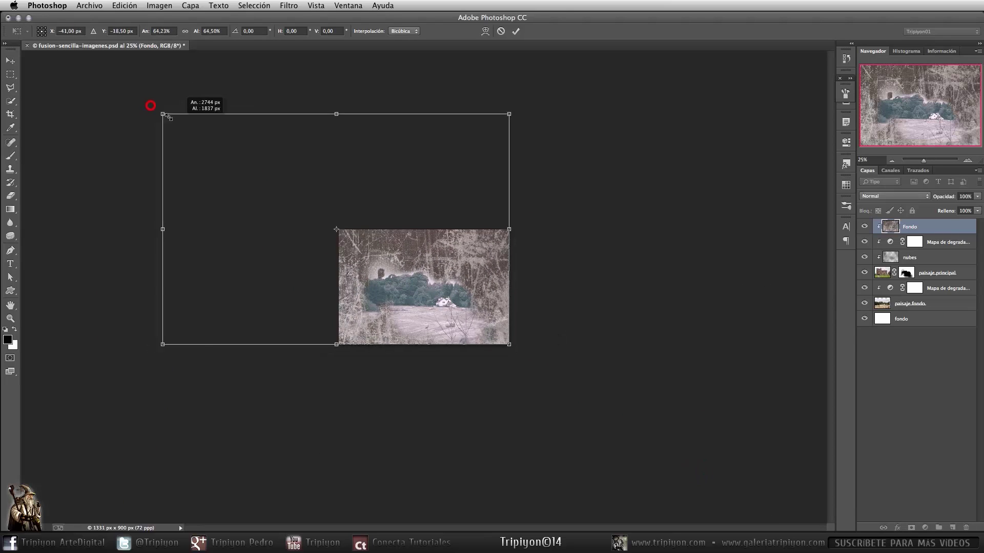
pyautogui.press('space')
pyautogui.rightClick(427, 263)
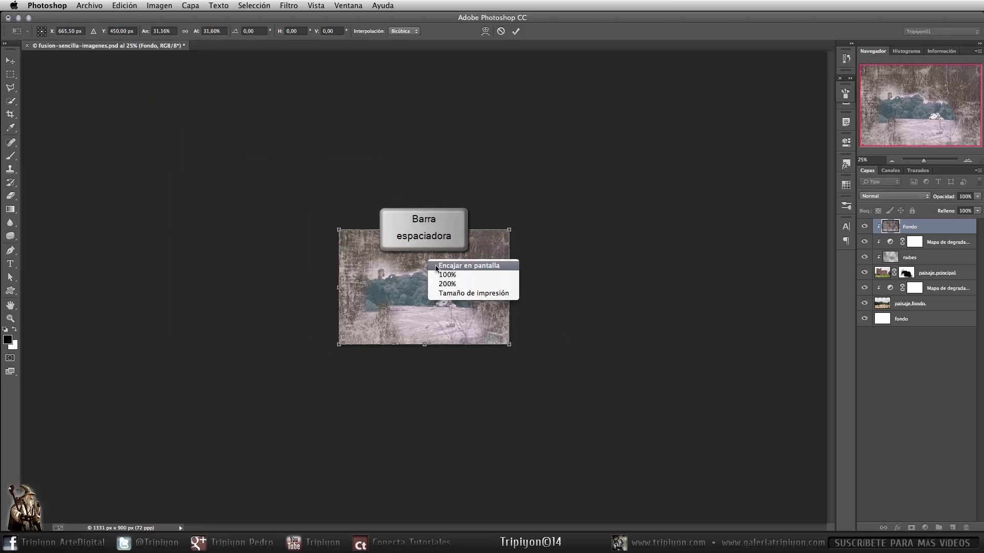
pyautogui.click(441, 274)
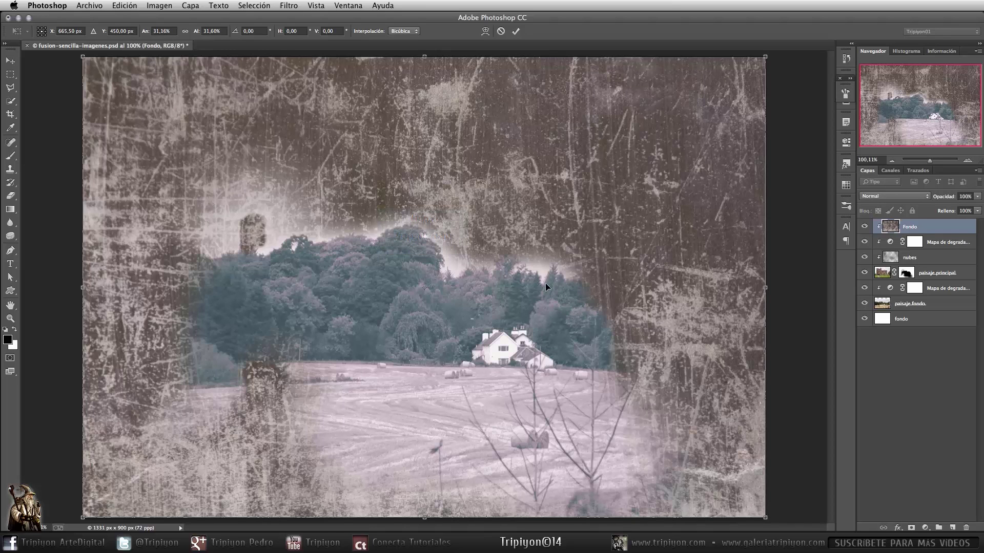
# Step: Commit the texture transform, release its clipping mask and blend it as Superponer
pyautogui.press('l')
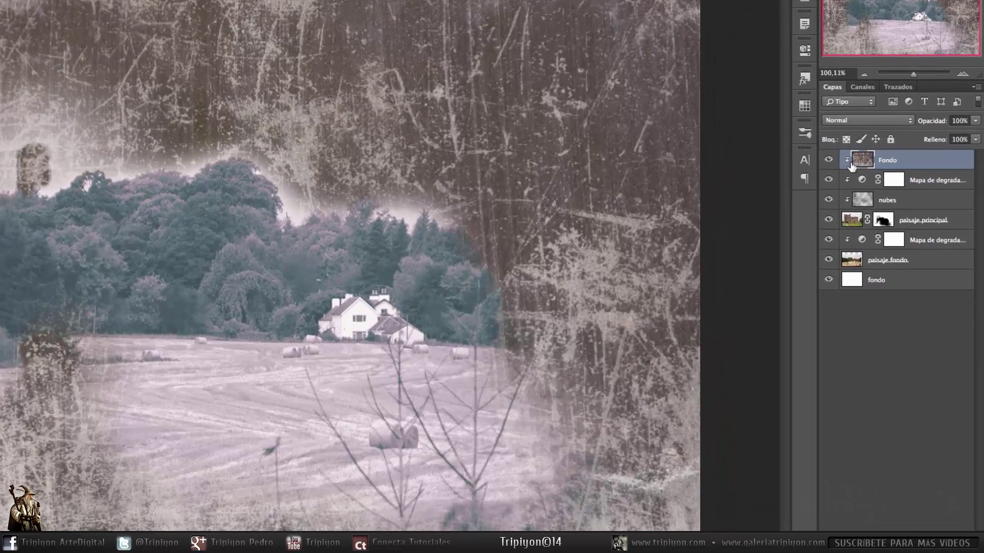
pyautogui.press('alt')
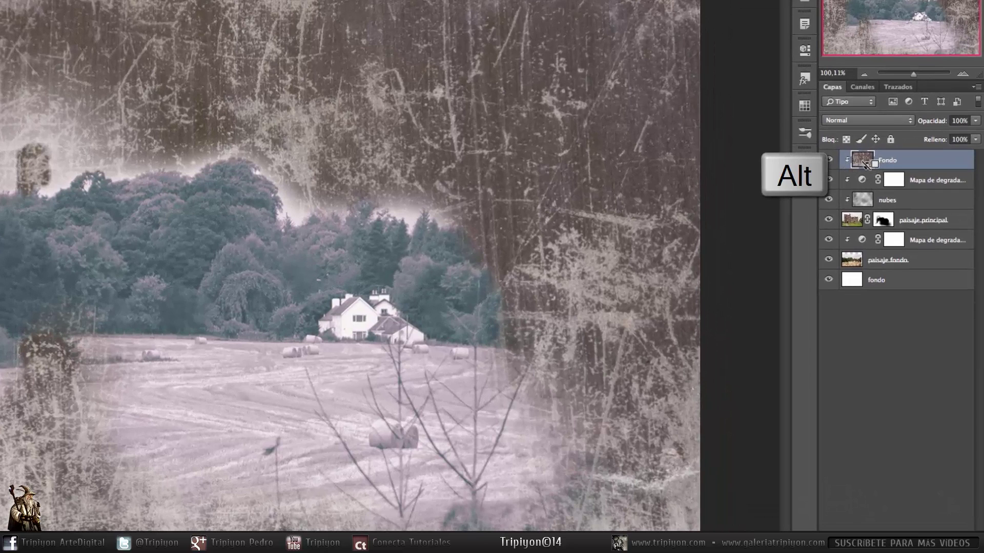
pyautogui.keyDown('alt'); pyautogui.click(865, 164); pyautogui.keyUp('alt')
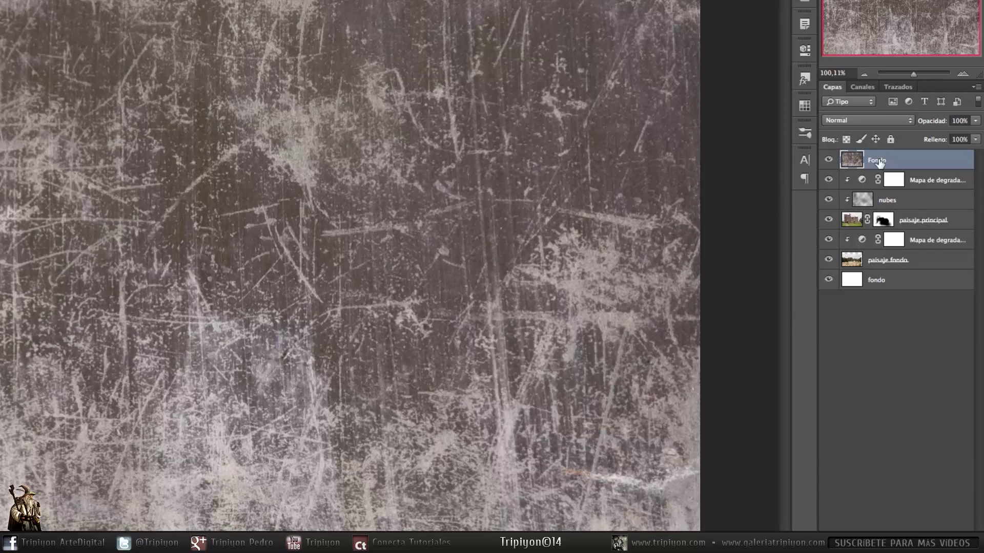
pyautogui.click(857, 122)
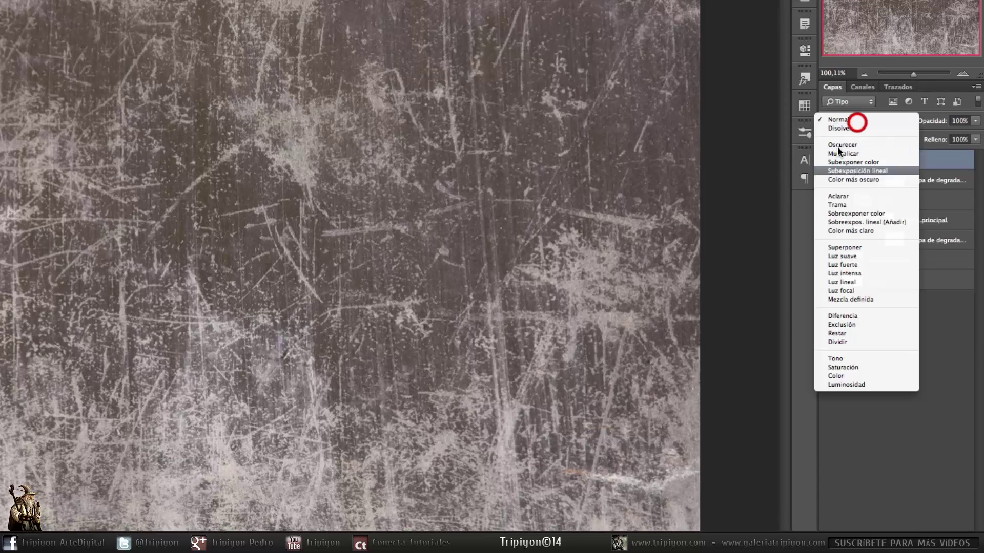
pyautogui.click(847, 248)
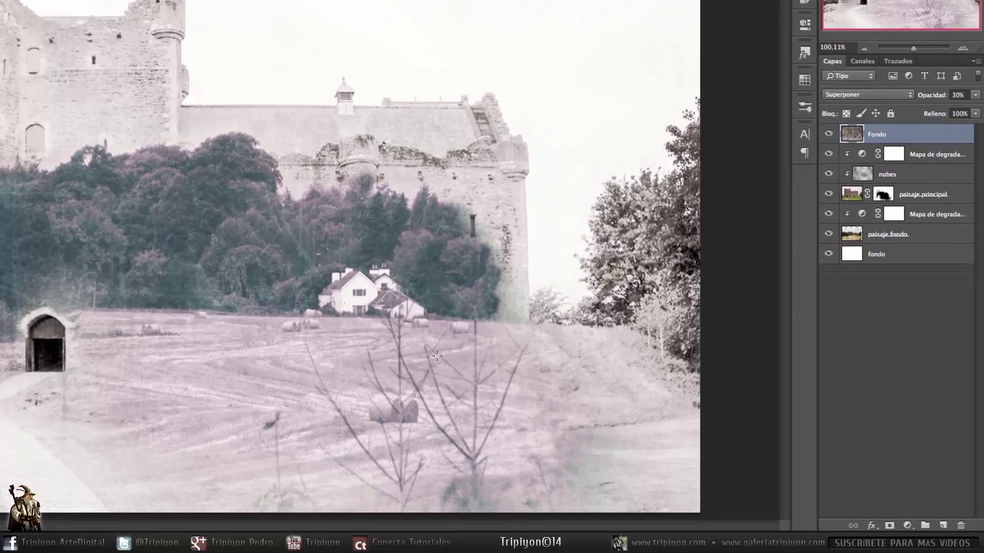
# Step: Rename the scratch texture layer to textura
pyautogui.click(879, 132)
pyautogui.write('tura')
pyautogui.press('Return')
pyautogui.click(908, 526)
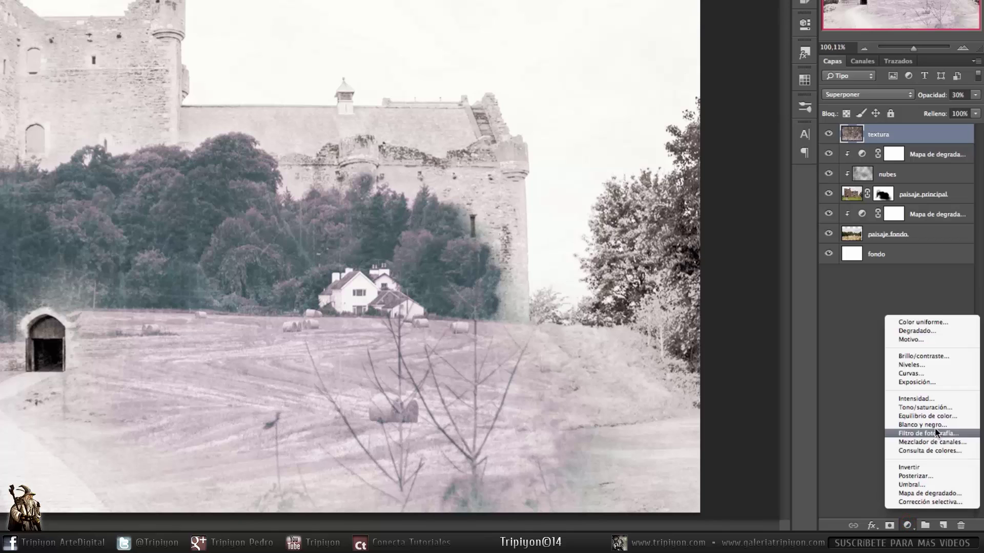
# Step: Add a Niveles adjustment with input levels about 62 black, 1.26 gamma, 245 white
pyautogui.click(920, 364)
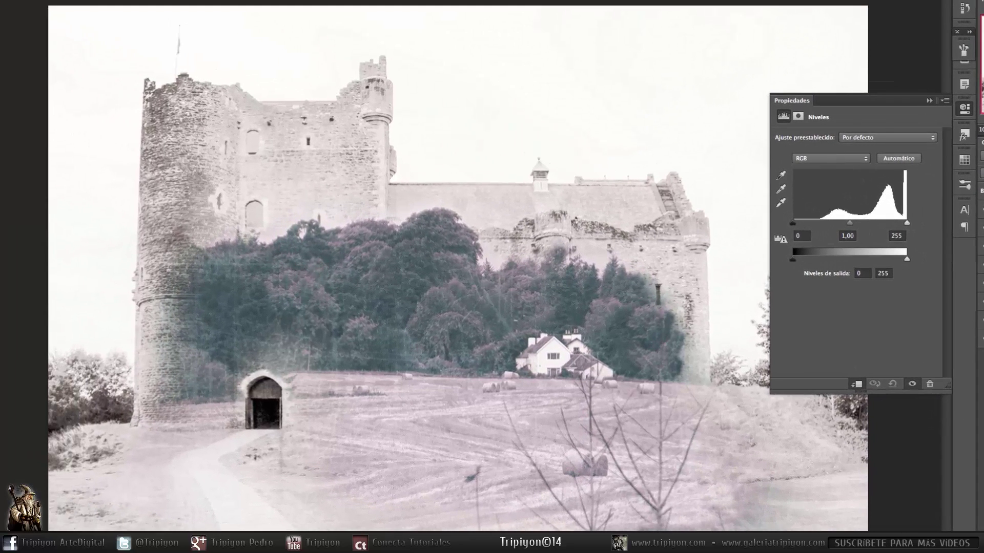
pyautogui.moveTo(907, 223); pyautogui.dragTo(888, 224)
pyautogui.moveTo(792, 224); pyautogui.dragTo(820, 224)
pyautogui.moveTo(888, 223); pyautogui.dragTo(866, 224)
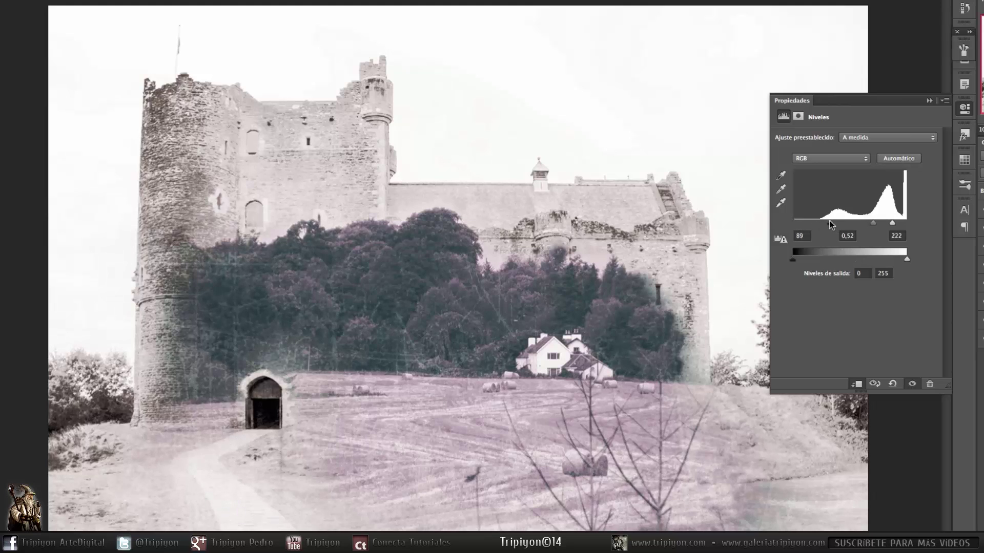
pyautogui.moveTo(822, 224); pyautogui.dragTo(820, 224)
pyautogui.moveTo(881, 223); pyautogui.dragTo(855, 225)
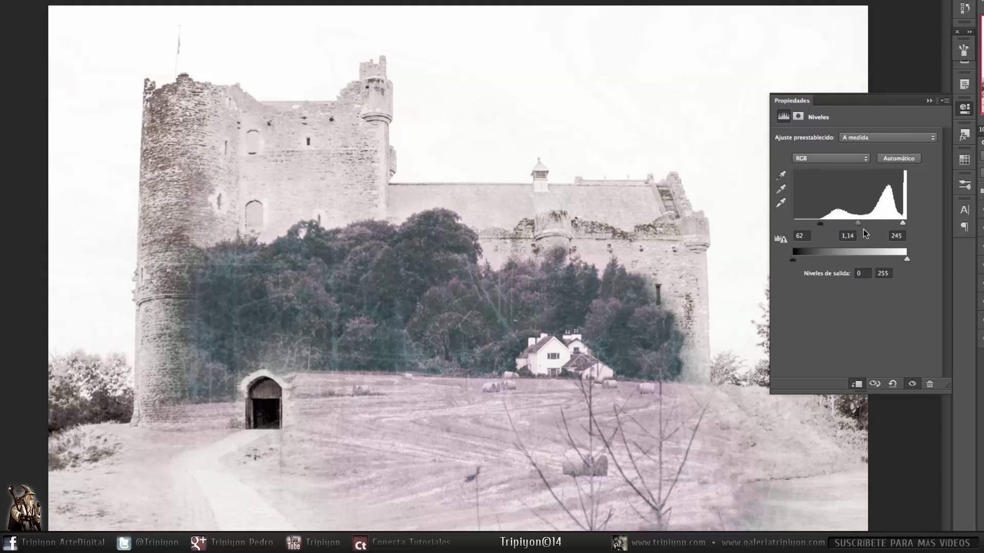
pyautogui.moveTo(855, 224); pyautogui.dragTo(854, 224)
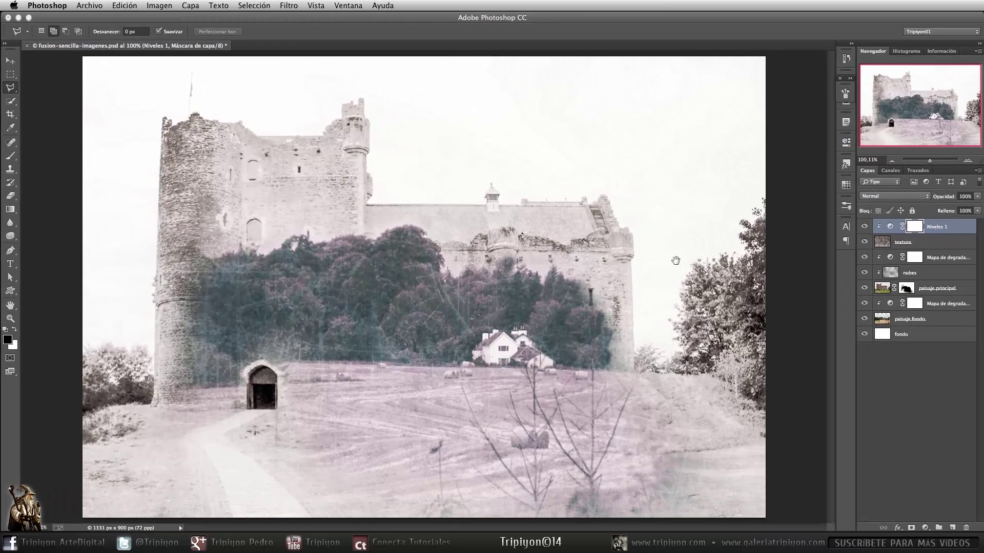
pyautogui.click(881, 288)
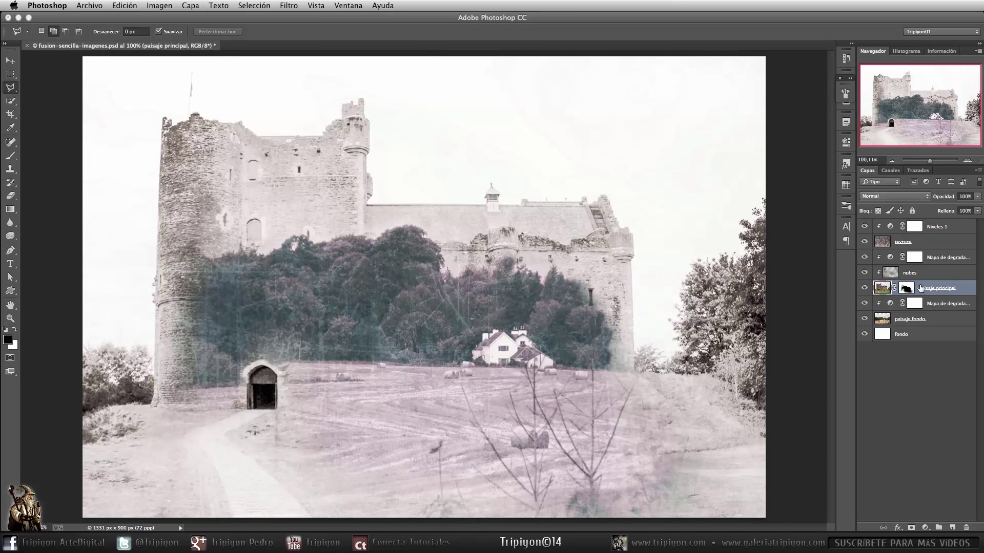
pyautogui.keyDown('alt'); pyautogui.click(865, 289); pyautogui.keyUp('alt')
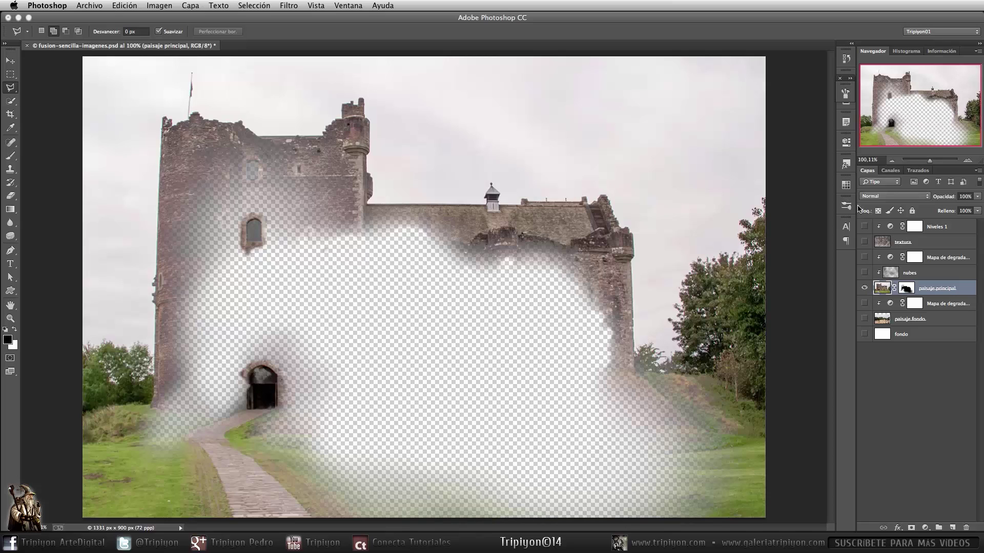
pyautogui.keyDown('alt'); pyautogui.click(866, 288); pyautogui.keyUp('alt')
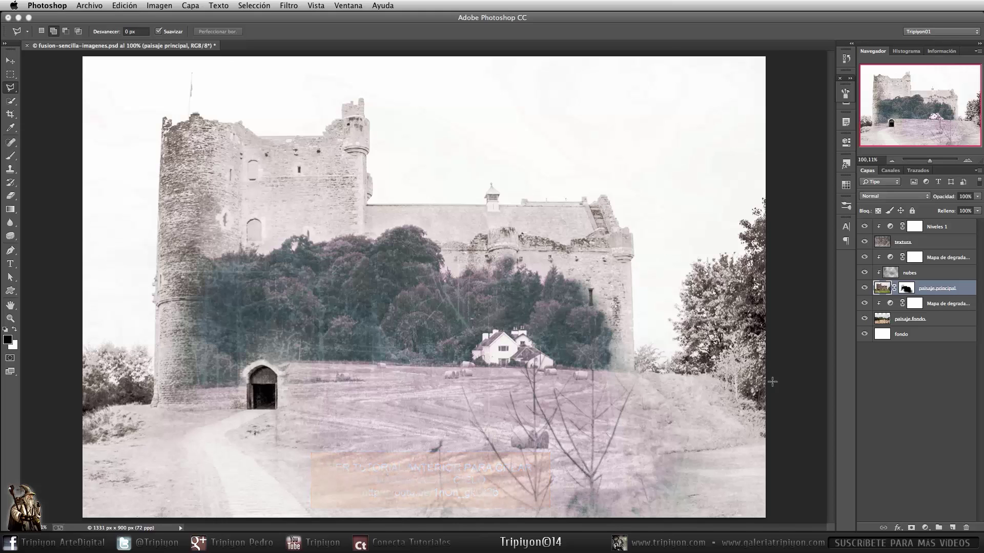
# Step: Load the selection from mascara.psd using the Azul copia channel
pyautogui.click(255, 5)
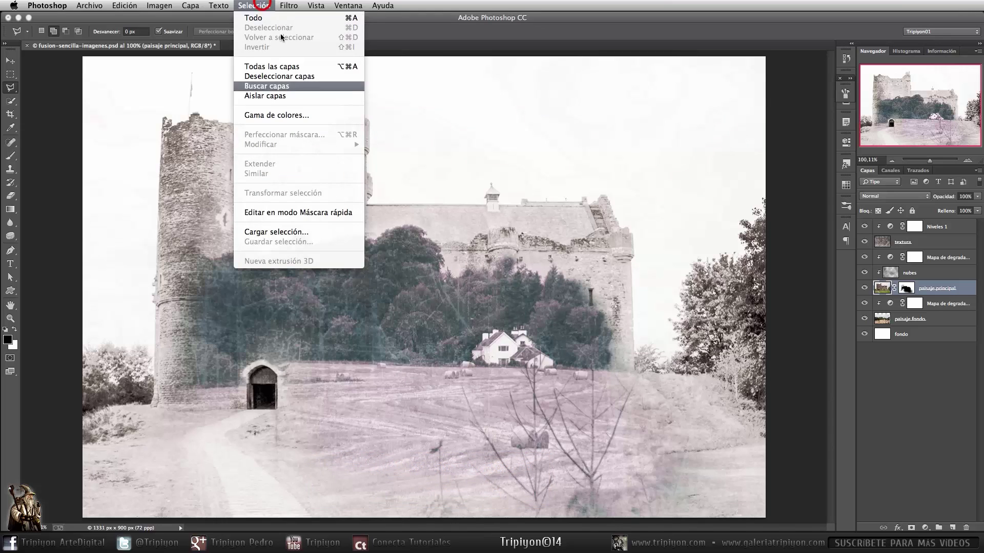
pyautogui.click(297, 232)
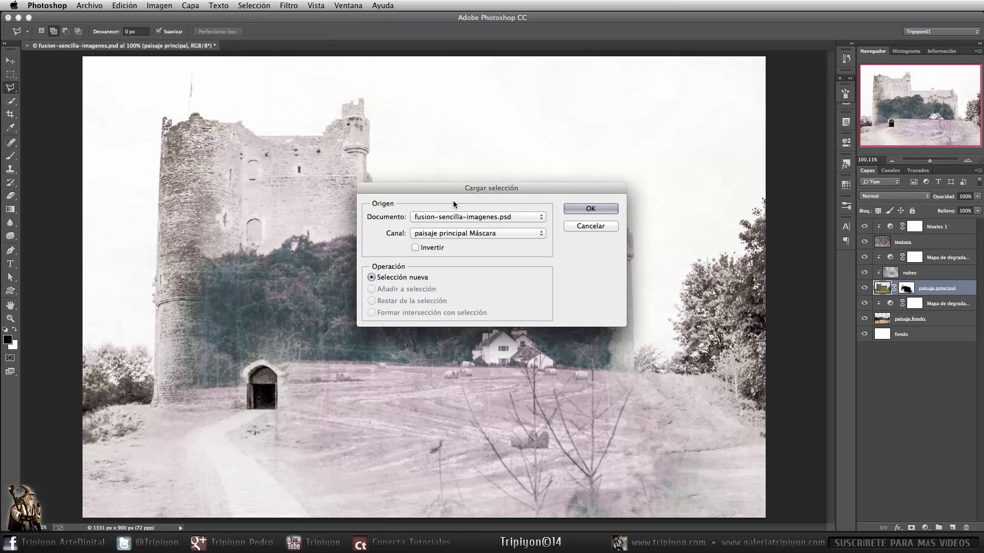
pyautogui.click(456, 218)
pyautogui.click(456, 208)
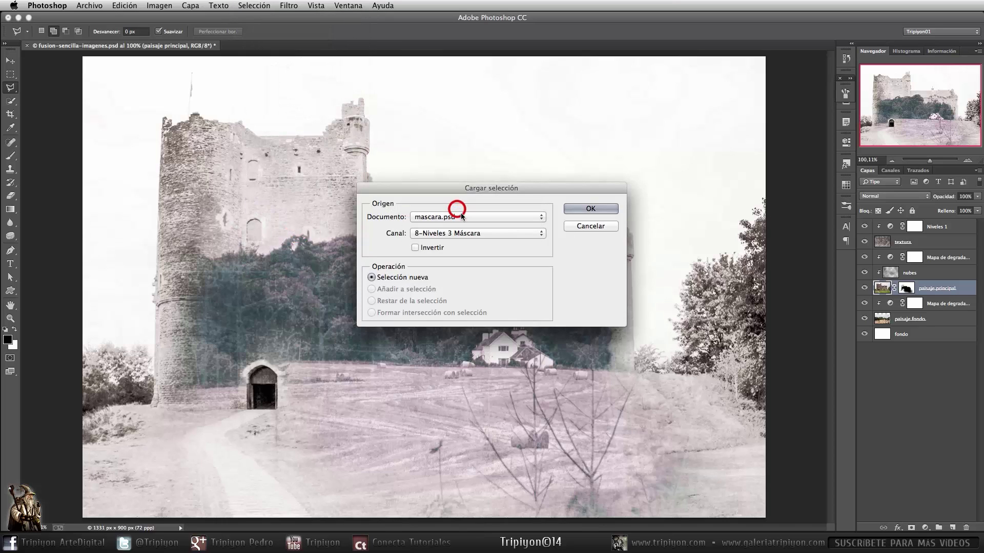
pyautogui.click(485, 234)
pyautogui.click(435, 249)
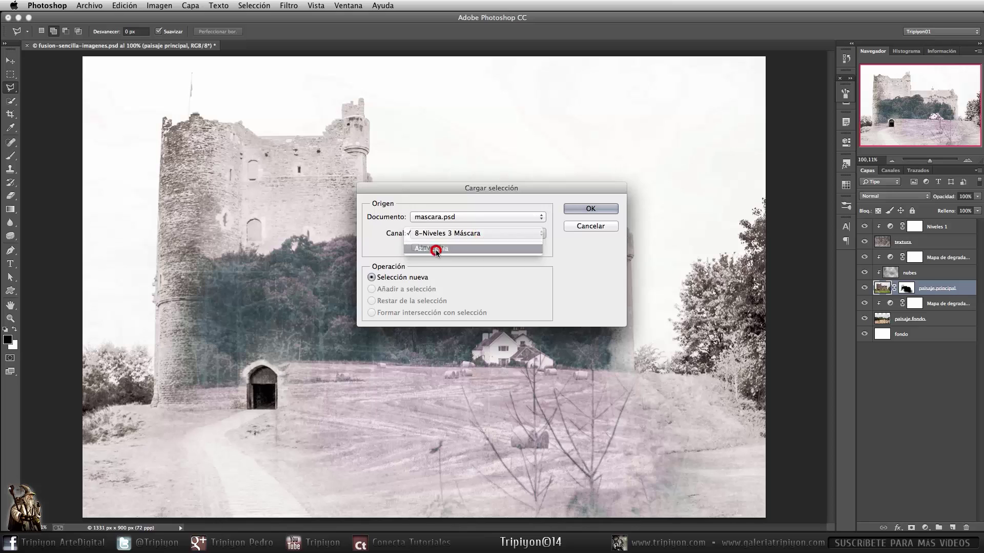
pyautogui.click(586, 209)
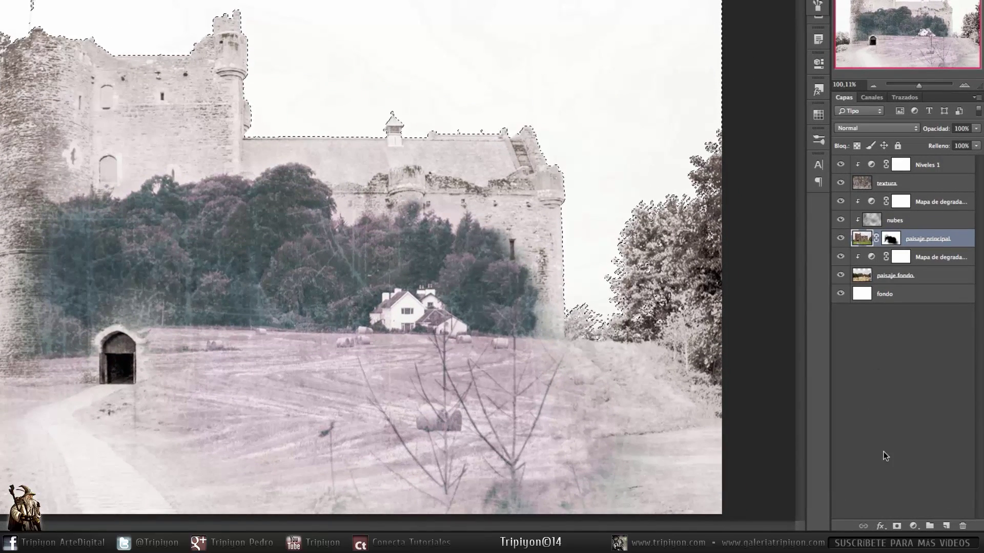
# Step: Add a Niveles adjustment on the selection with output white lowered to 119
pyautogui.click(913, 526)
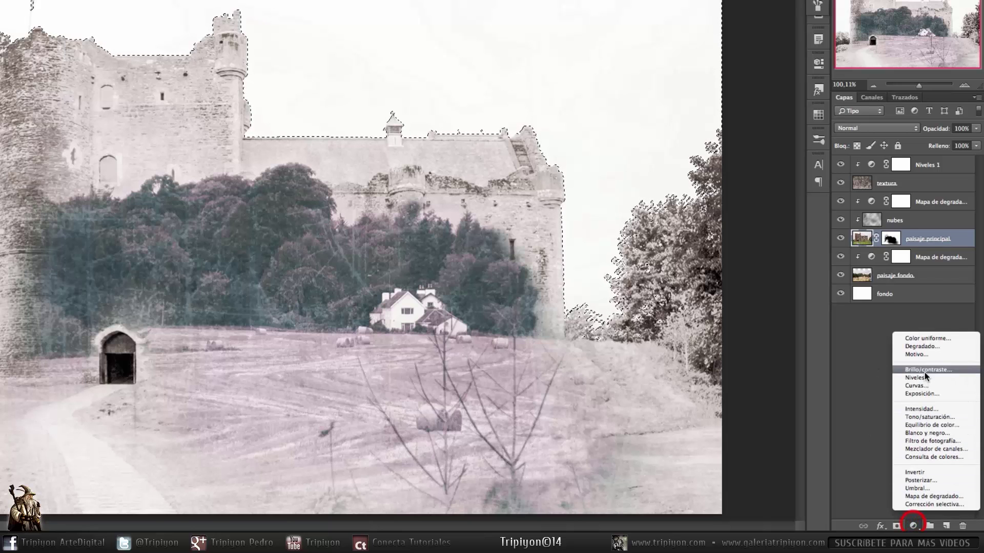
pyautogui.click(924, 378)
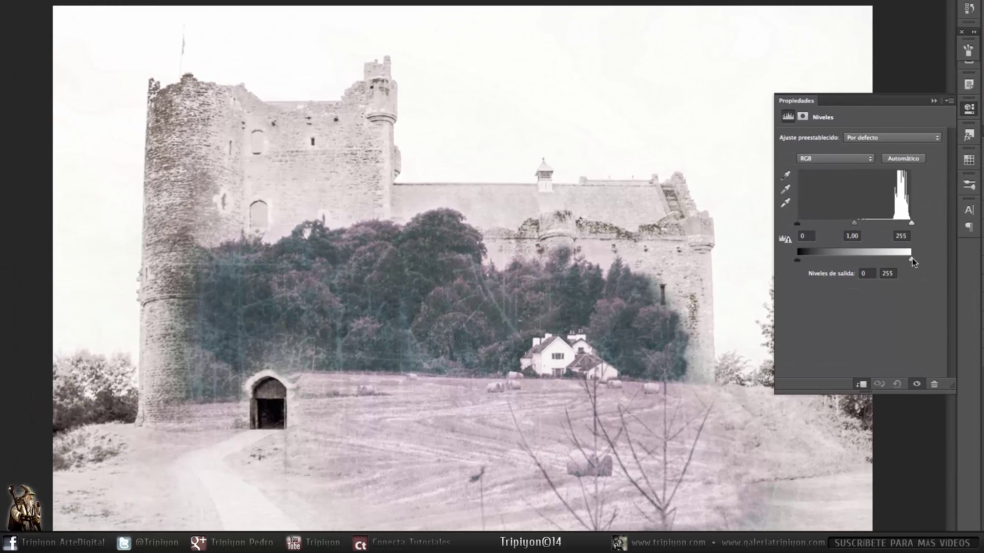
pyautogui.moveTo(910, 260); pyautogui.dragTo(860, 258)
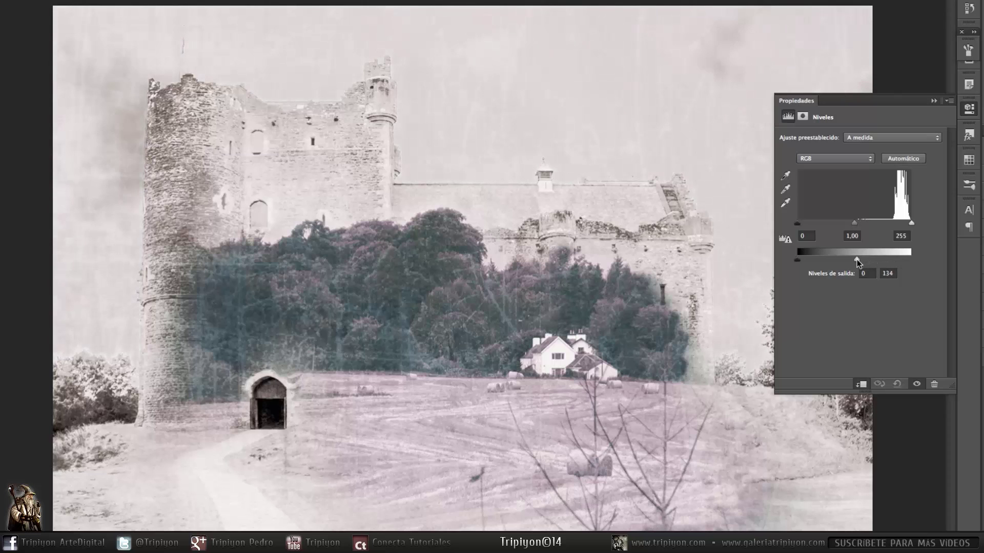
pyautogui.moveTo(855, 259); pyautogui.dragTo(850, 260)
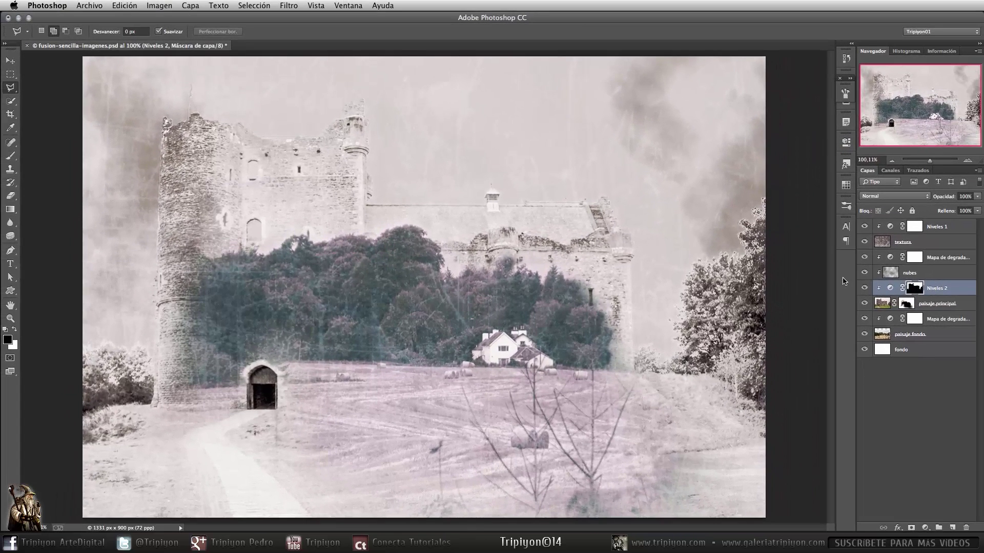
# Step: Add a layer mask to the nubes cloud layer
pyautogui.click(879, 302)
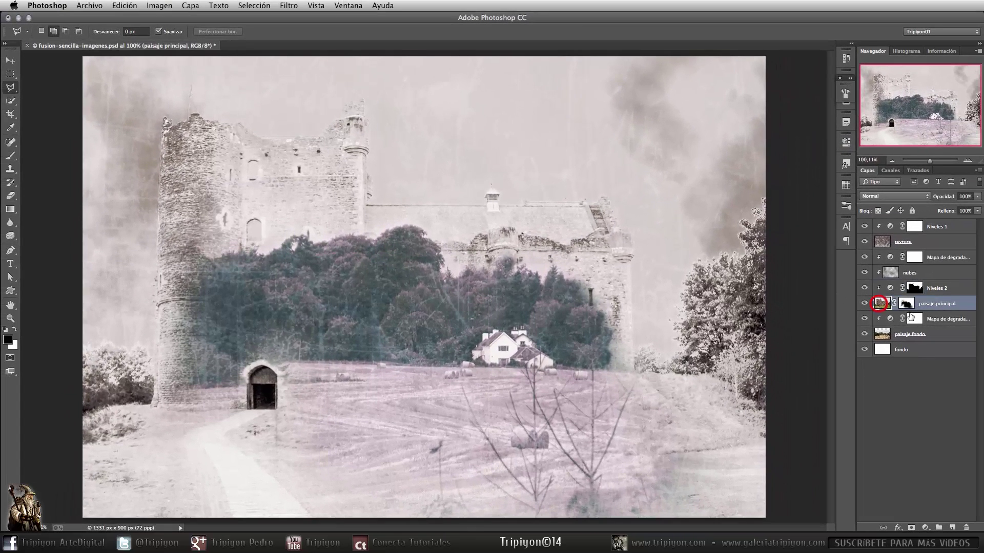
pyautogui.click(919, 274)
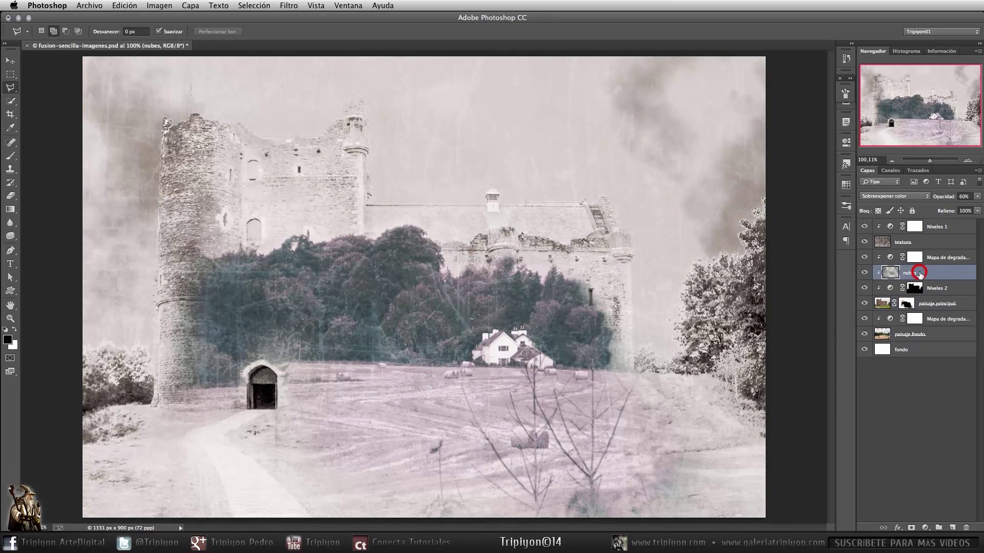
pyautogui.click(911, 528)
# Step: Paint the nubes mask over the sky with a soft 123 px brush at 20% opacity
pyautogui.press('b')
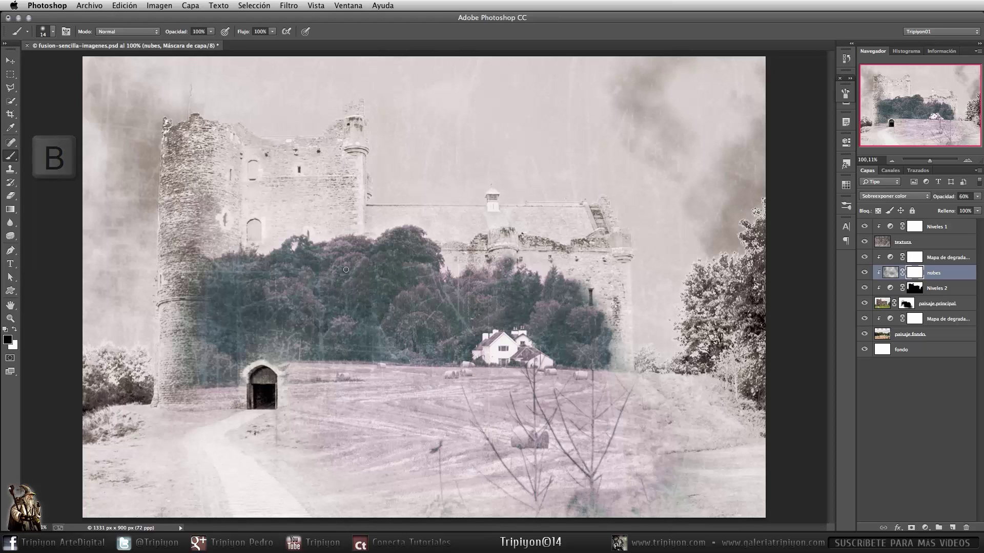
pyautogui.rightClick(346, 269)
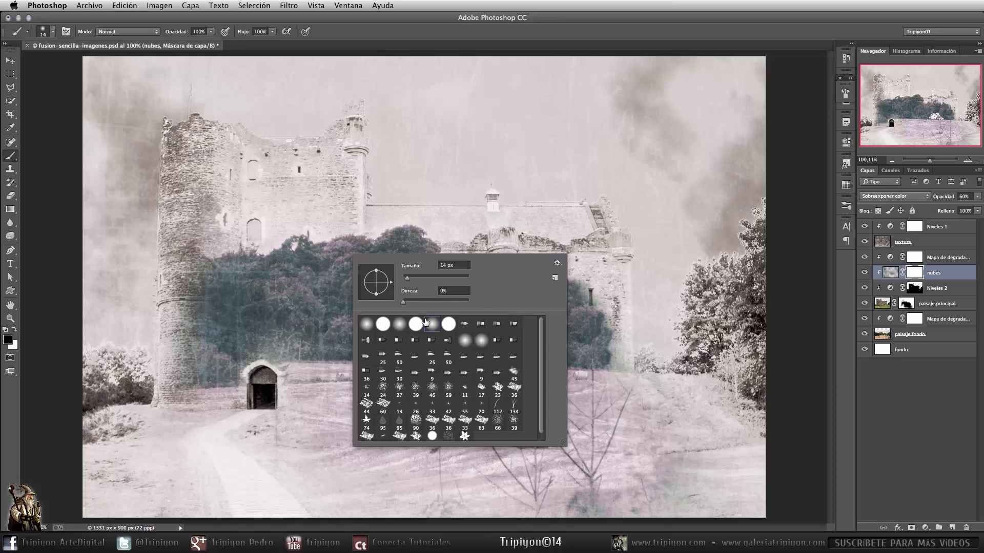
pyautogui.click(268, 306)
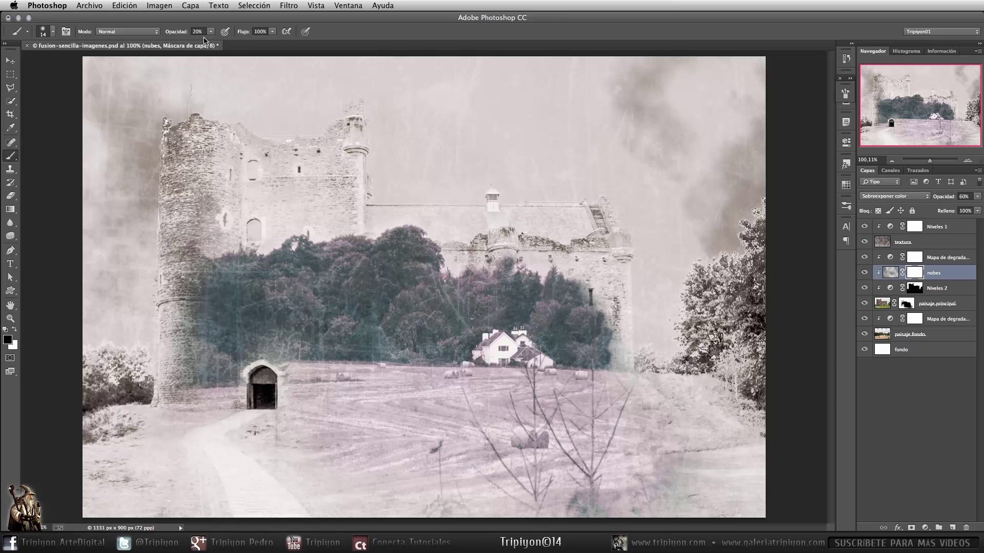
pyautogui.press('2')
pyautogui.moveTo(173, 267)
pyautogui.mouseDown()
pyautogui.moveTo(176, 280)
pyautogui.moveTo(123, 132)
pyautogui.moveTo(198, 92)
pyautogui.moveTo(253, 109)
pyautogui.moveTo(680, 163)
pyautogui.moveTo(439, 94)
pyautogui.mouseUp()
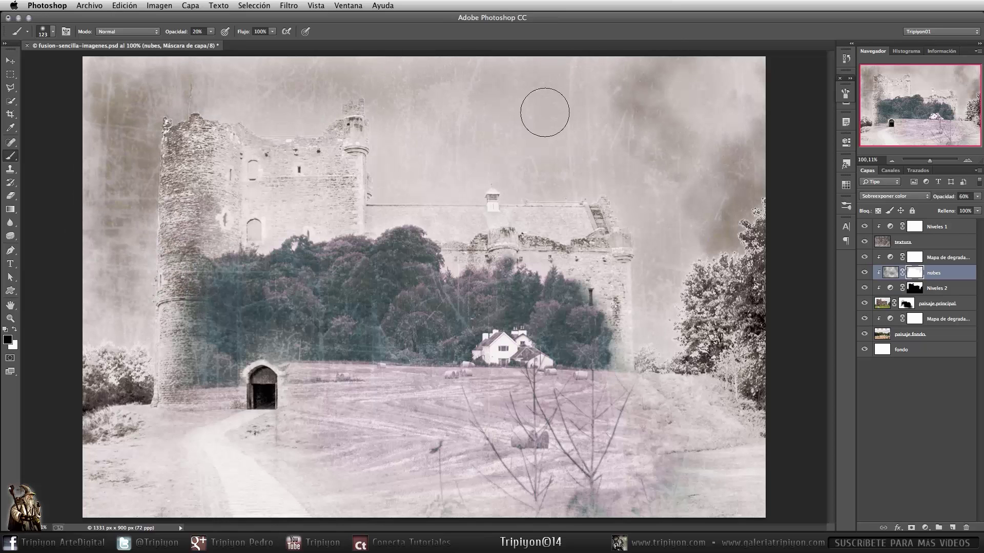
pyautogui.moveTo(544, 112)
pyautogui.mouseDown()
pyautogui.moveTo(286, 131)
pyautogui.moveTo(226, 109)
pyautogui.moveTo(759, 88)
pyautogui.mouseUp()
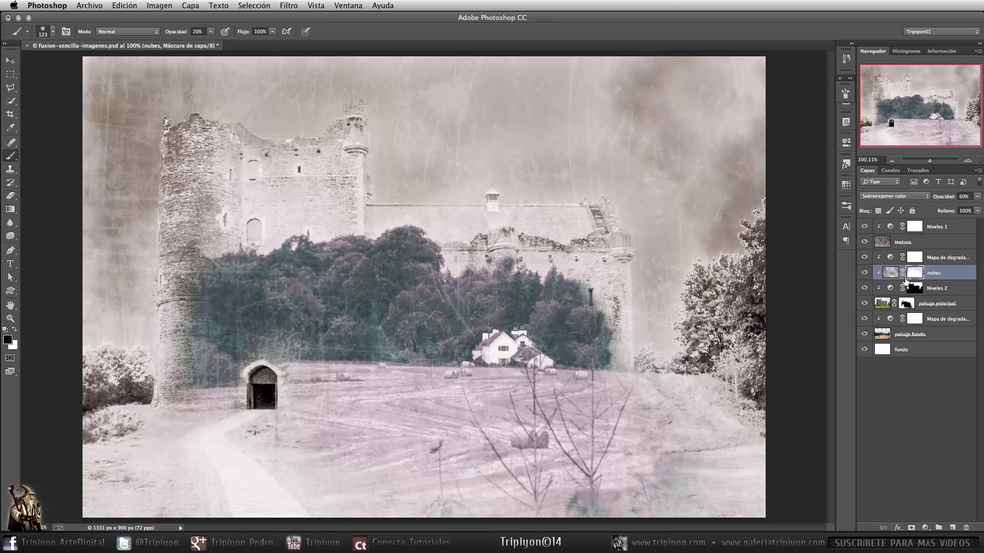
# Step: Brush the Niveles 2 mask over the top-left sky and upper-right clouds to lighten them
pyautogui.moveTo(915, 285); pyautogui.dragTo(917, 292)
pyautogui.click(915, 289)
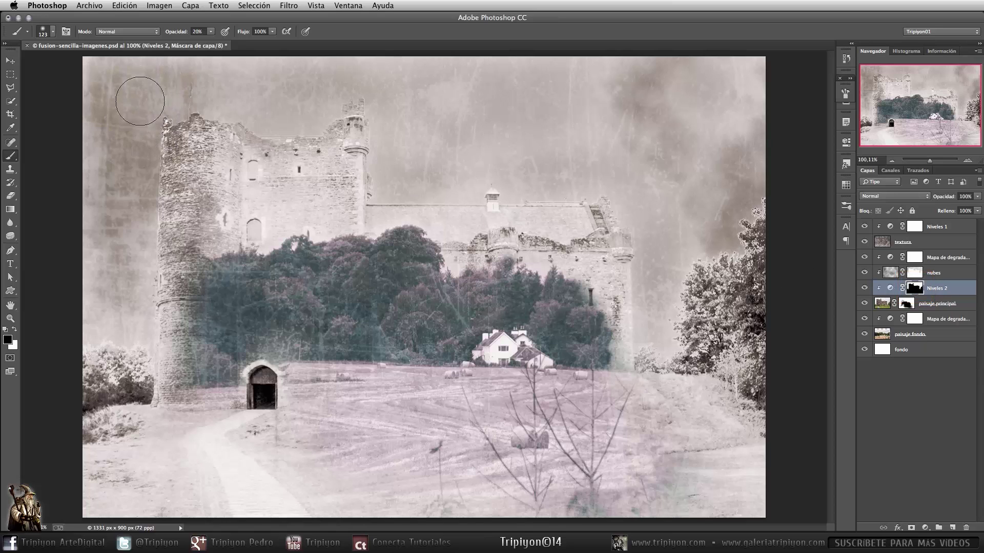
pyautogui.moveTo(140, 101)
pyautogui.mouseDown()
pyautogui.moveTo(134, 182)
pyautogui.moveTo(140, 127)
pyautogui.moveTo(147, 171)
pyautogui.moveTo(124, 238)
pyautogui.moveTo(116, 220)
pyautogui.moveTo(139, 84)
pyautogui.moveTo(207, 83)
pyautogui.mouseUp()
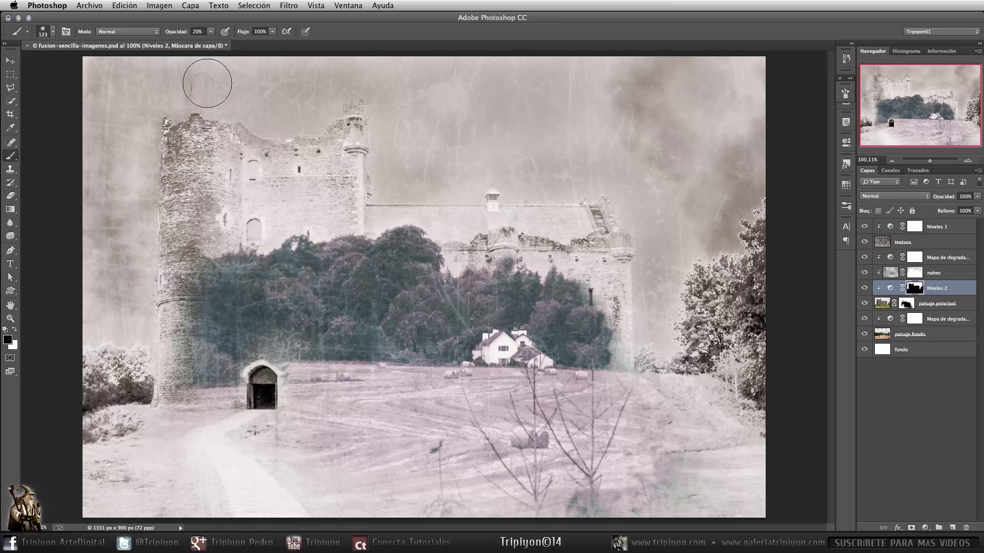
pyautogui.moveTo(644, 77)
pyautogui.mouseDown()
pyautogui.moveTo(681, 147)
pyautogui.moveTo(733, 162)
pyautogui.moveTo(747, 182)
pyautogui.moveTo(738, 204)
pyautogui.moveTo(747, 209)
pyautogui.moveTo(702, 272)
pyautogui.moveTo(691, 237)
pyautogui.moveTo(747, 198)
pyautogui.moveTo(691, 281)
pyautogui.moveTo(705, 350)
pyautogui.moveTo(725, 366)
pyautogui.moveTo(722, 379)
pyautogui.mouseUp()
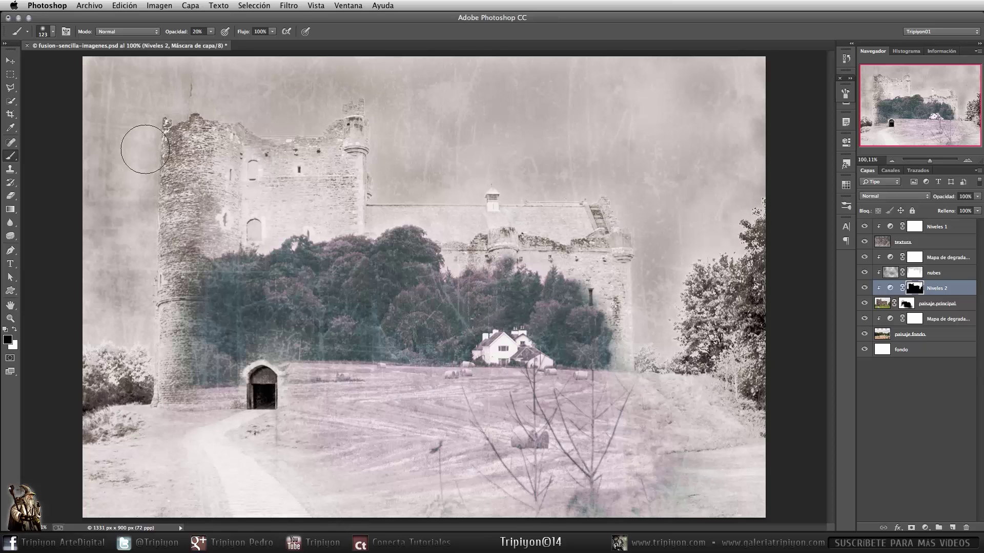
pyautogui.scroll(-2, 219, 172)
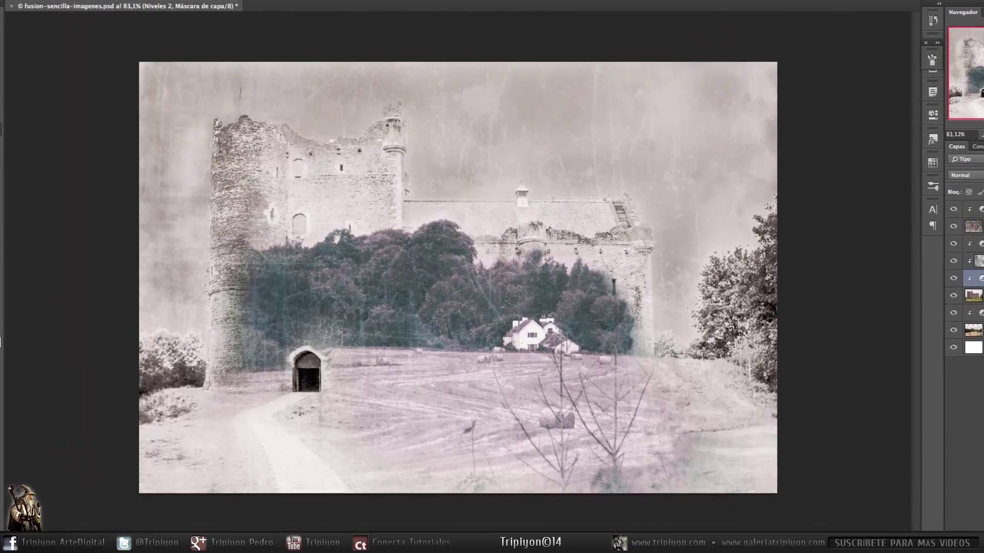